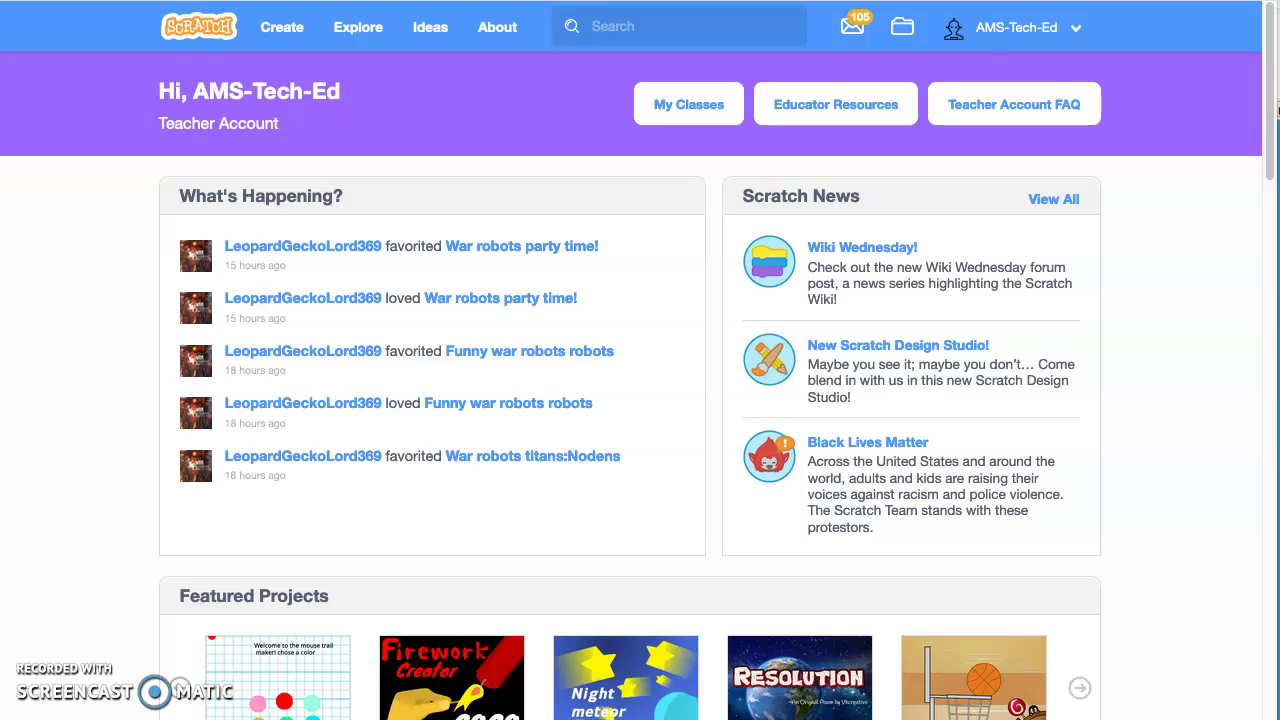
# Step: Create a new project and title it "Shark Game - Tutorial"
pyautogui.click(284, 30)
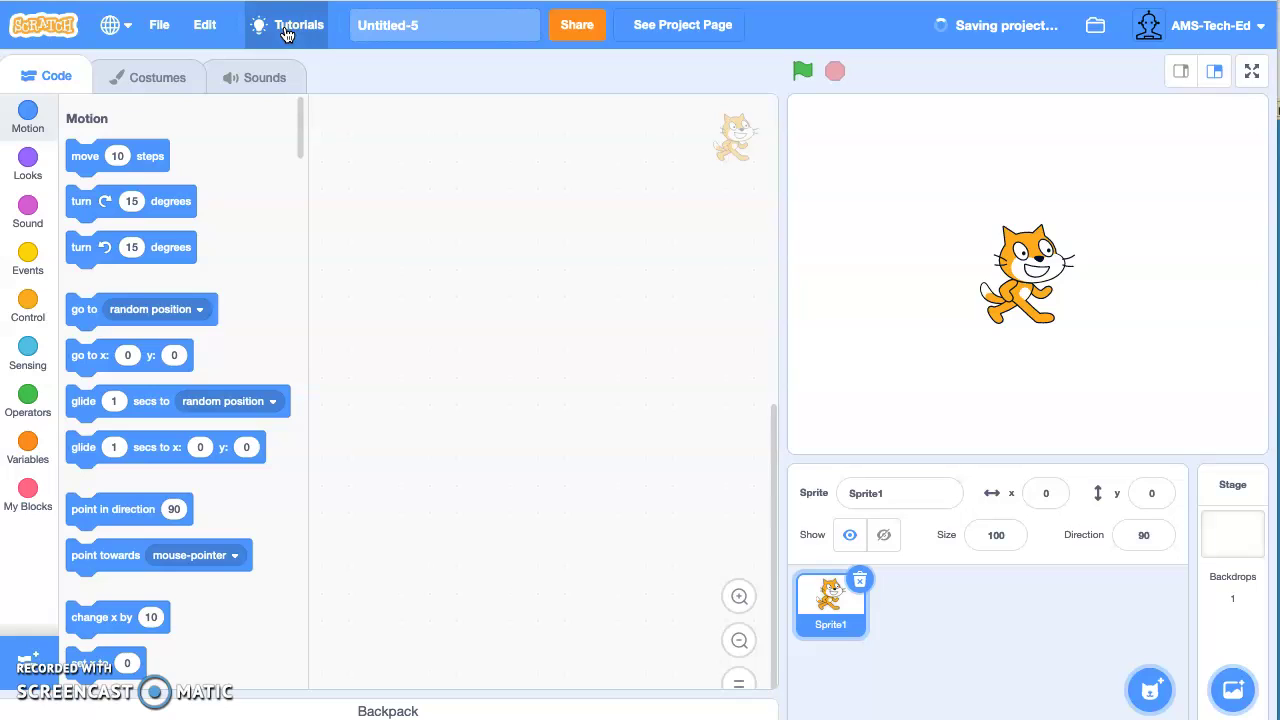
pyautogui.moveTo(462, 26); pyautogui.dragTo(358, 27)
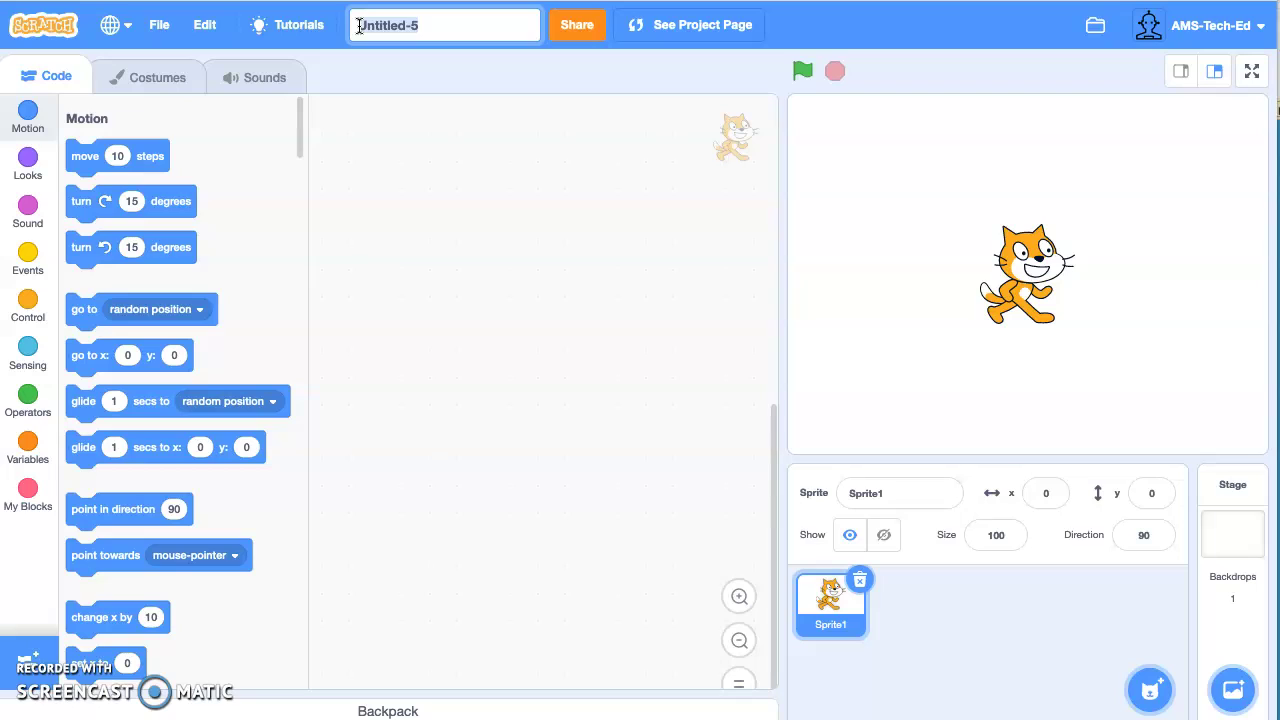
pyautogui.write('Shark Game - Tutorial')
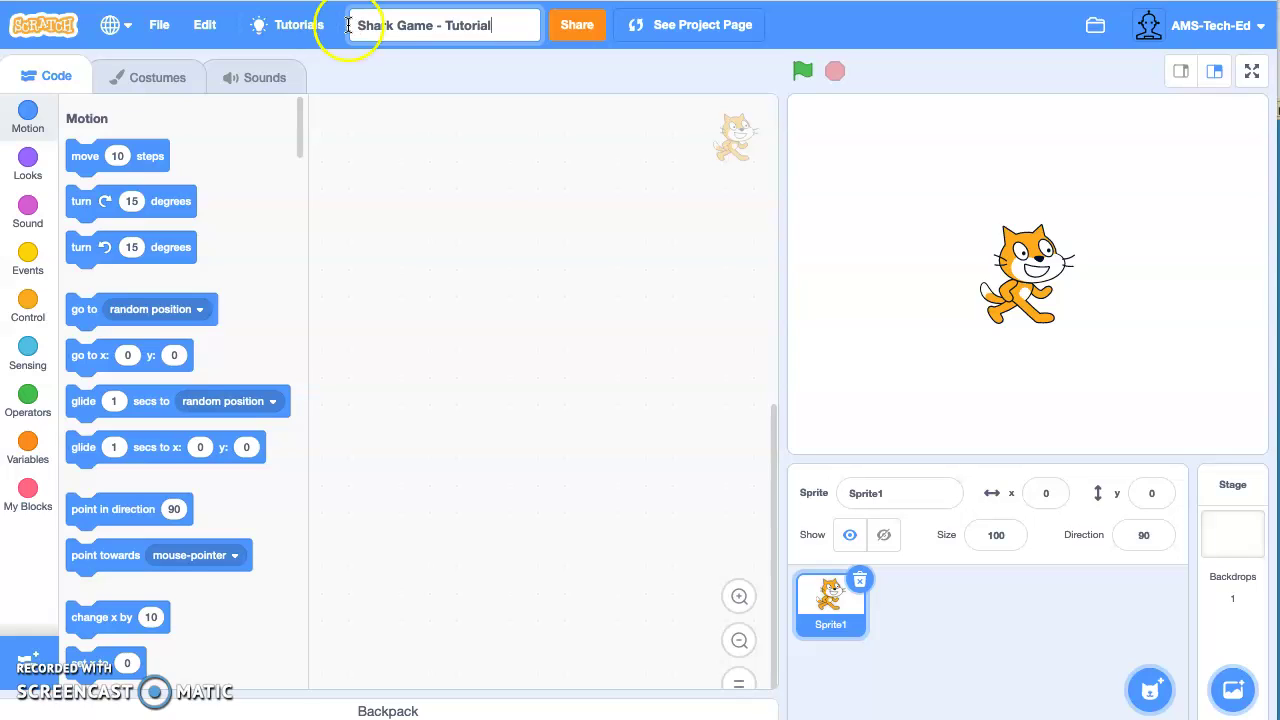
# Step: Share the project, look at its Instructions and Notes and Credits fields, and return to the project editor
pyautogui.click(590, 30)
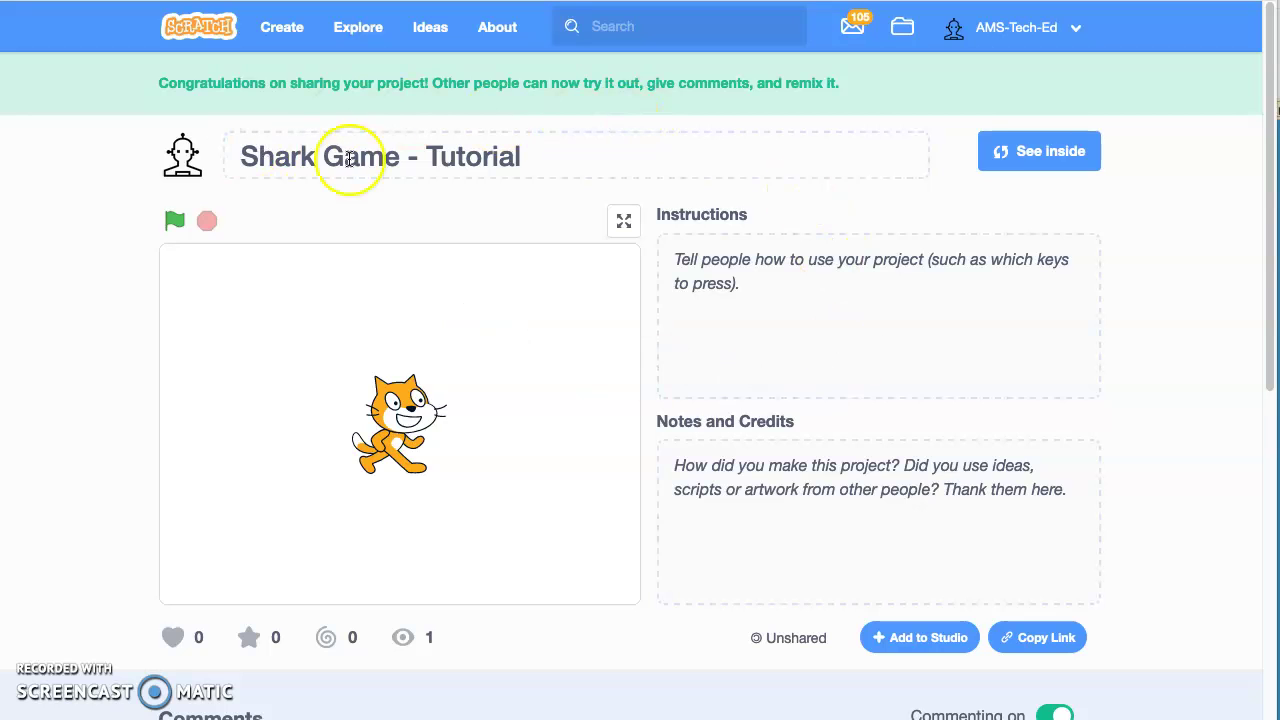
pyautogui.click(756, 280)
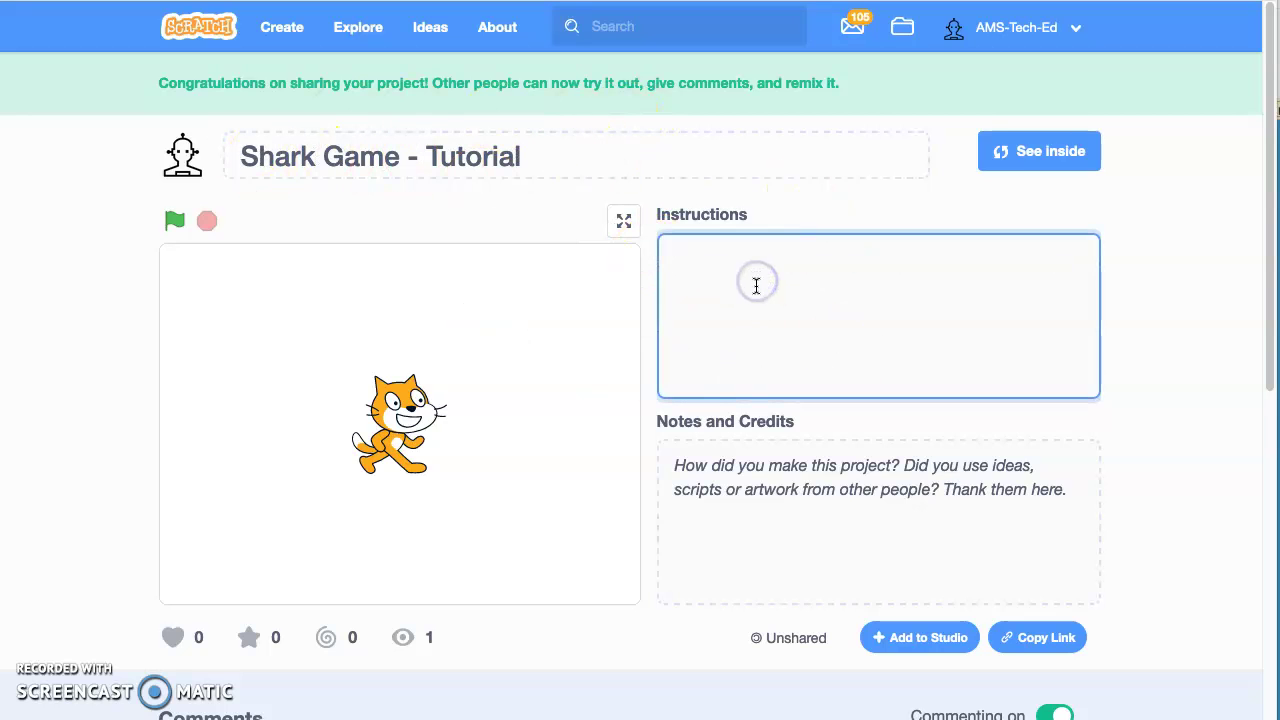
pyautogui.click(740, 494)
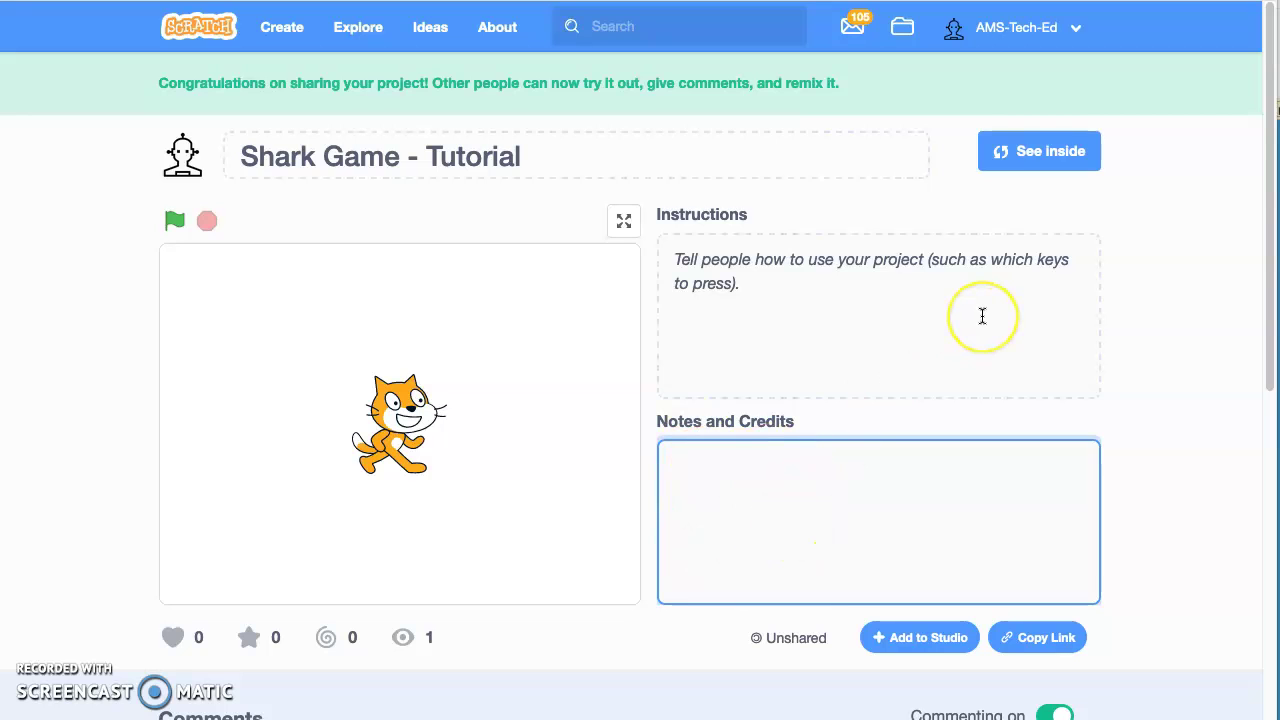
pyautogui.click(1037, 152)
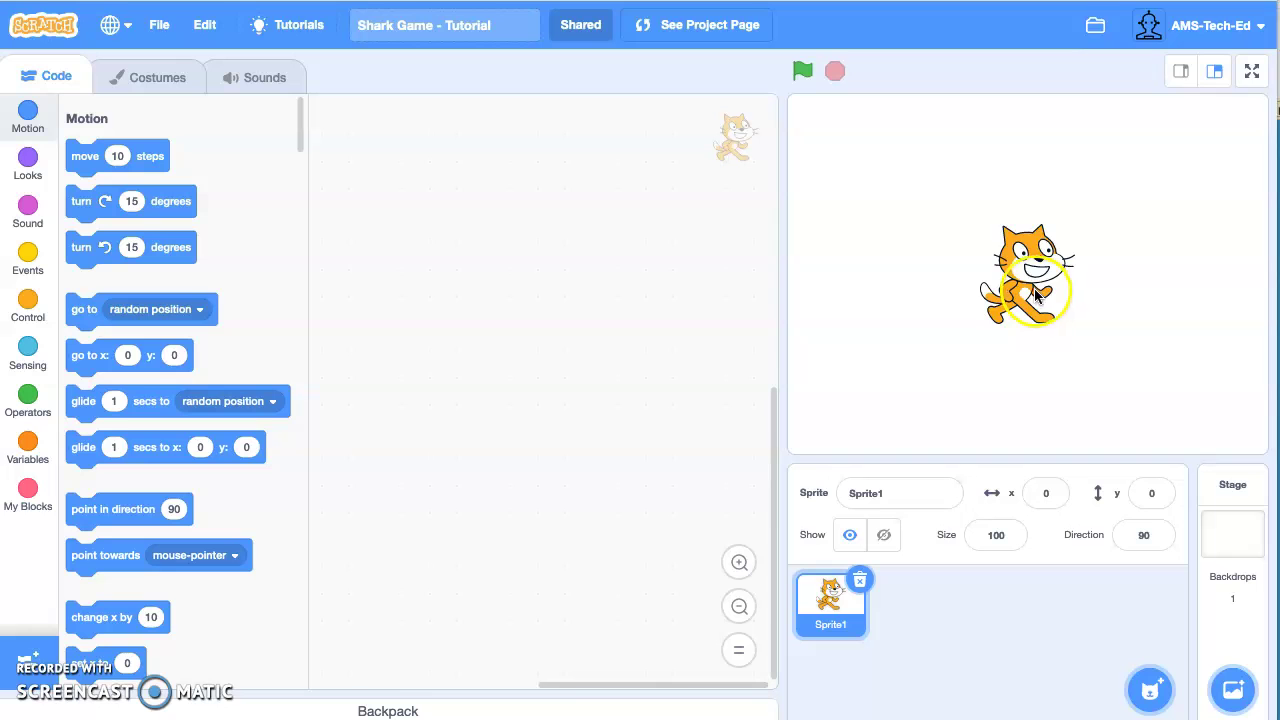
# Step: Delete the default cat sprite from the project
pyautogui.moveTo(1055, 305); pyautogui.dragTo(996, 298)
pyautogui.click(931, 490)
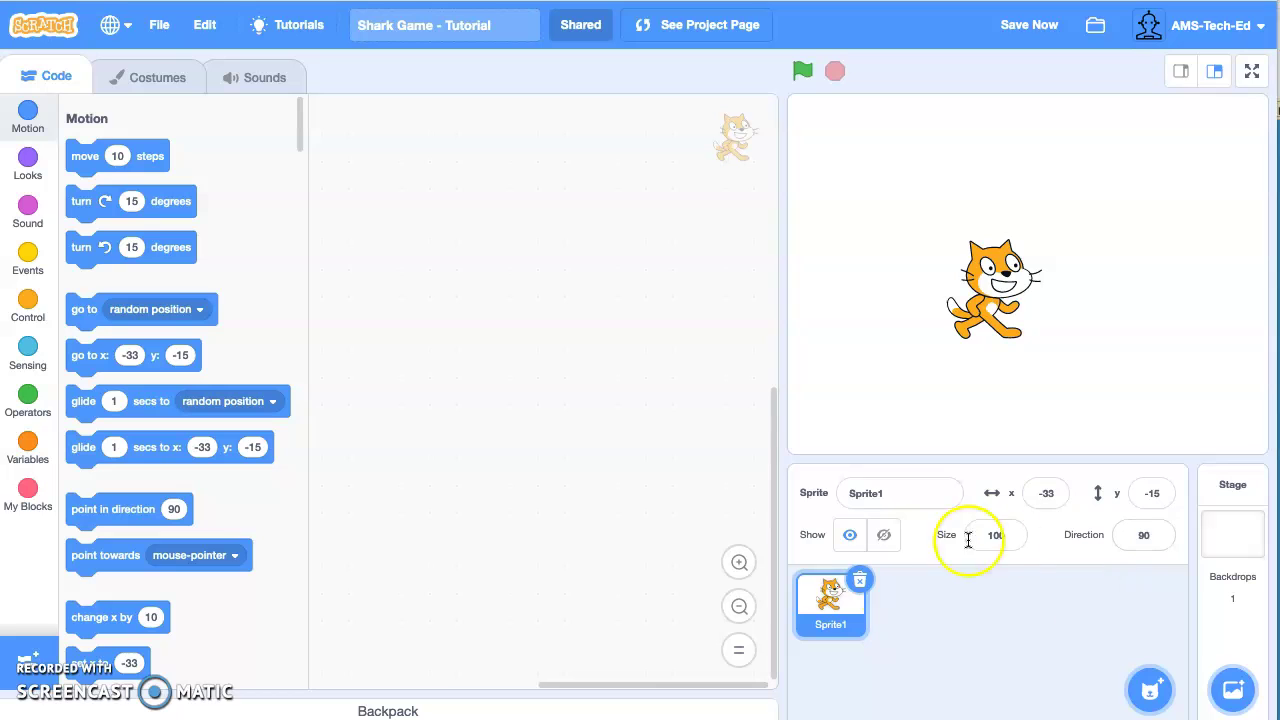
pyautogui.click(832, 615)
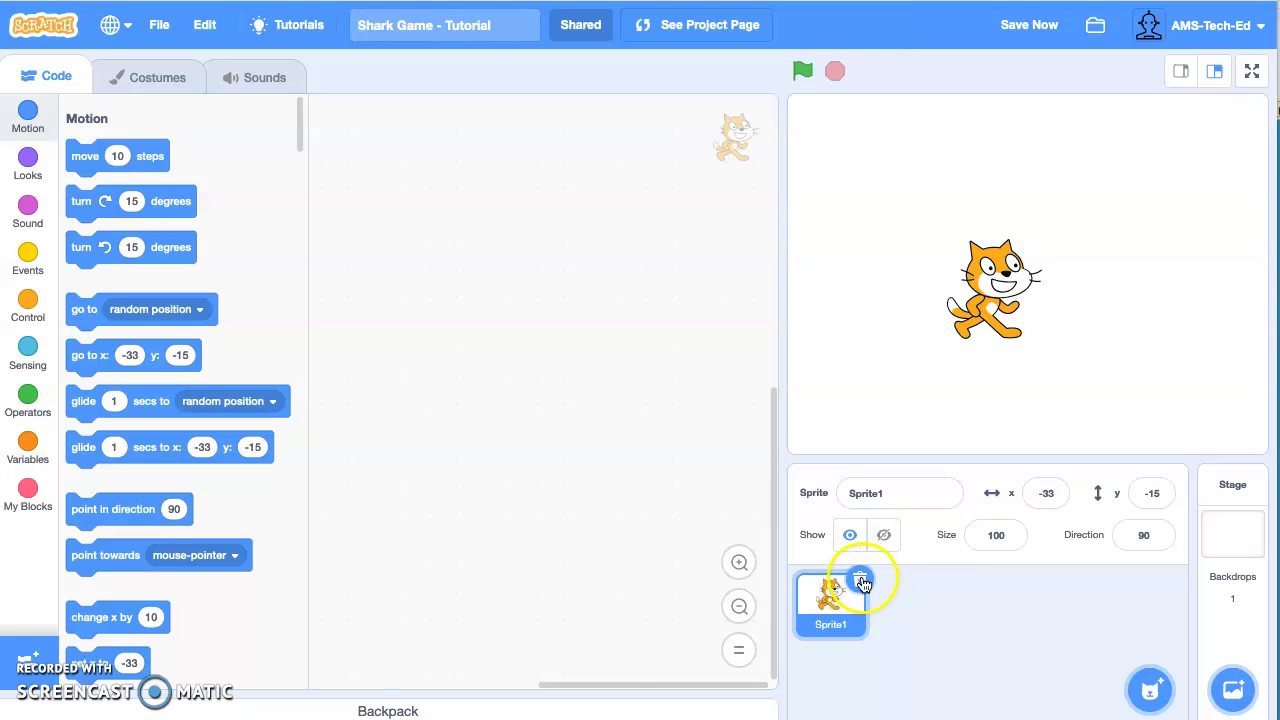
pyautogui.click(861, 581)
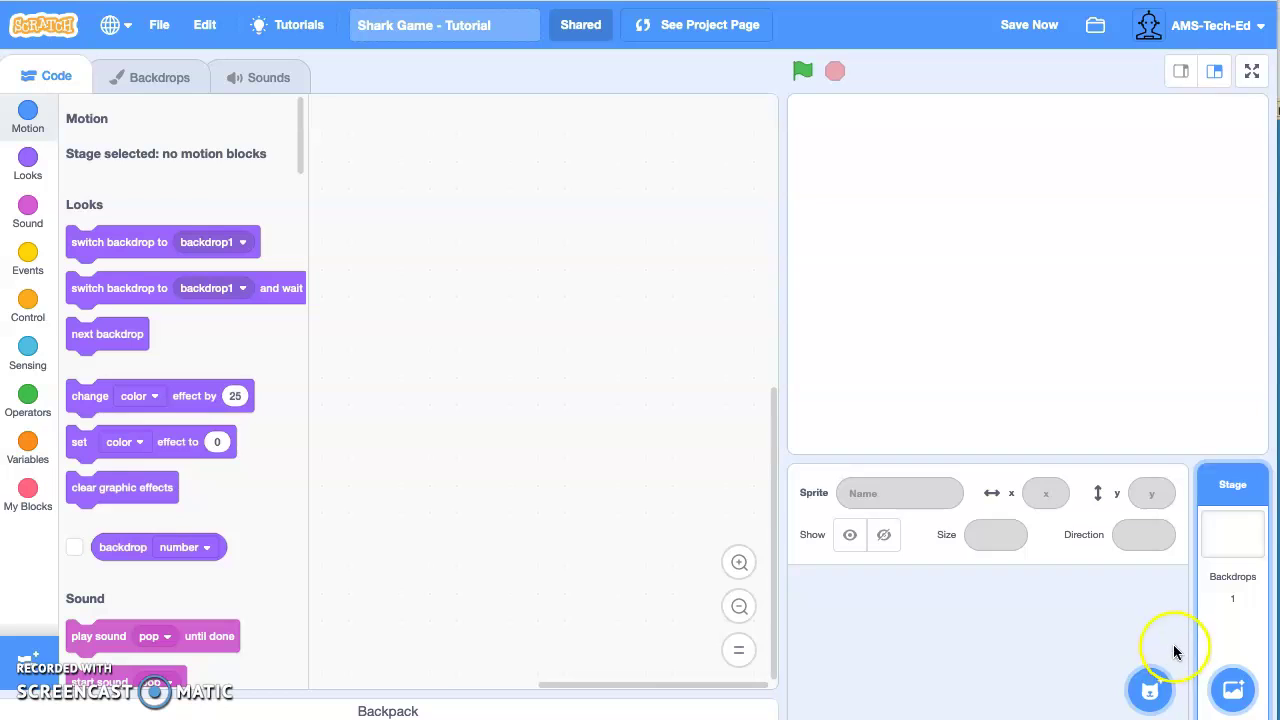
# Step: Open the sprite library, look over the other sprite-adding options, and browse to the shark sprites
pyautogui.moveTo(1152, 686)
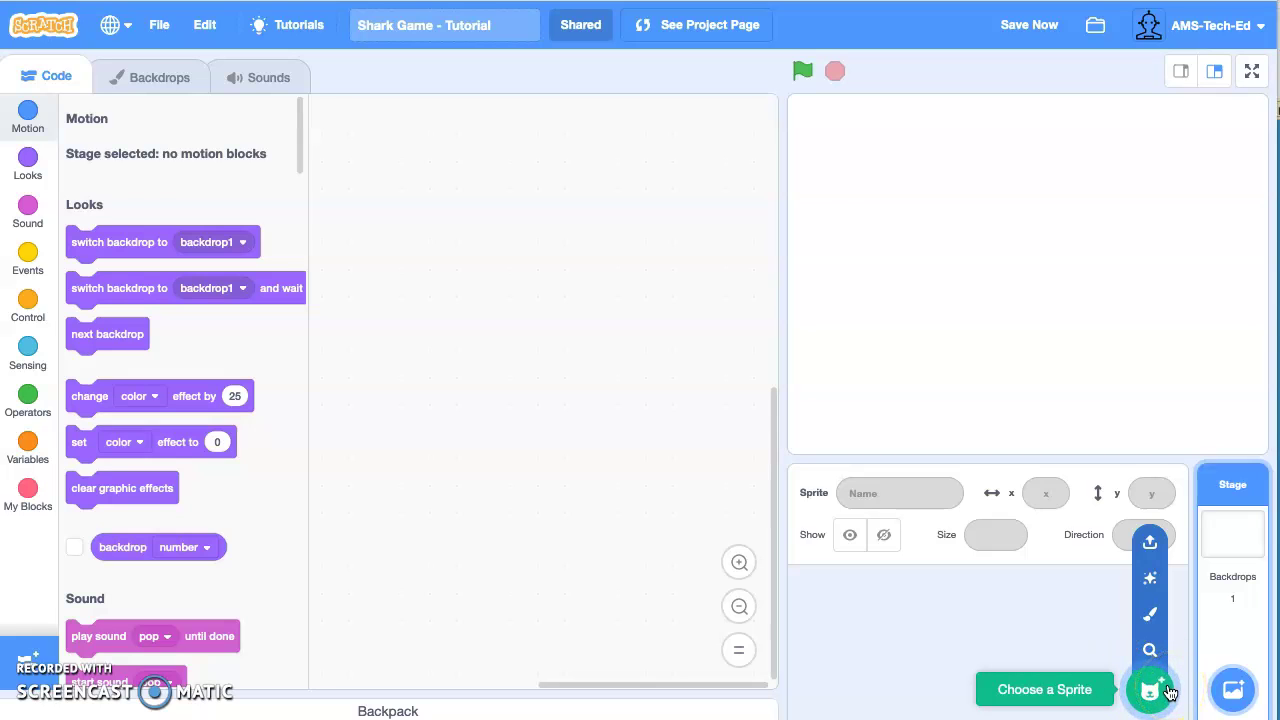
pyautogui.click(1151, 653)
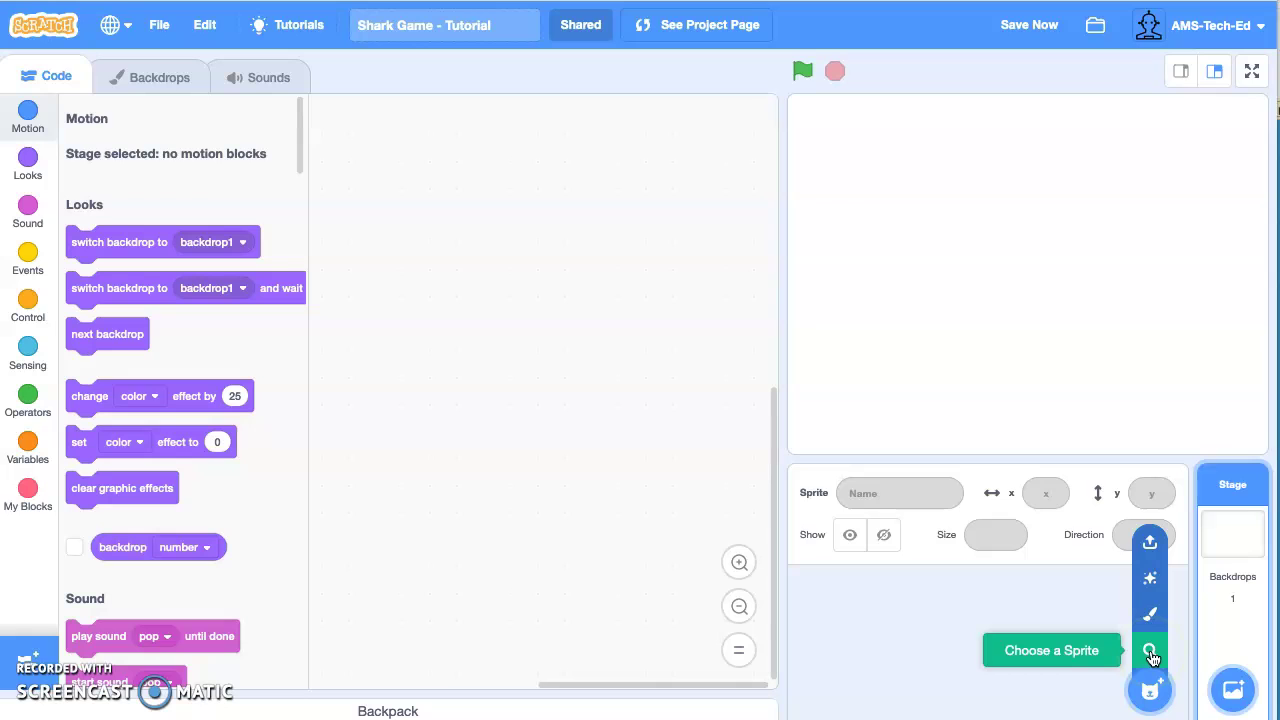
pyautogui.click(1152, 616)
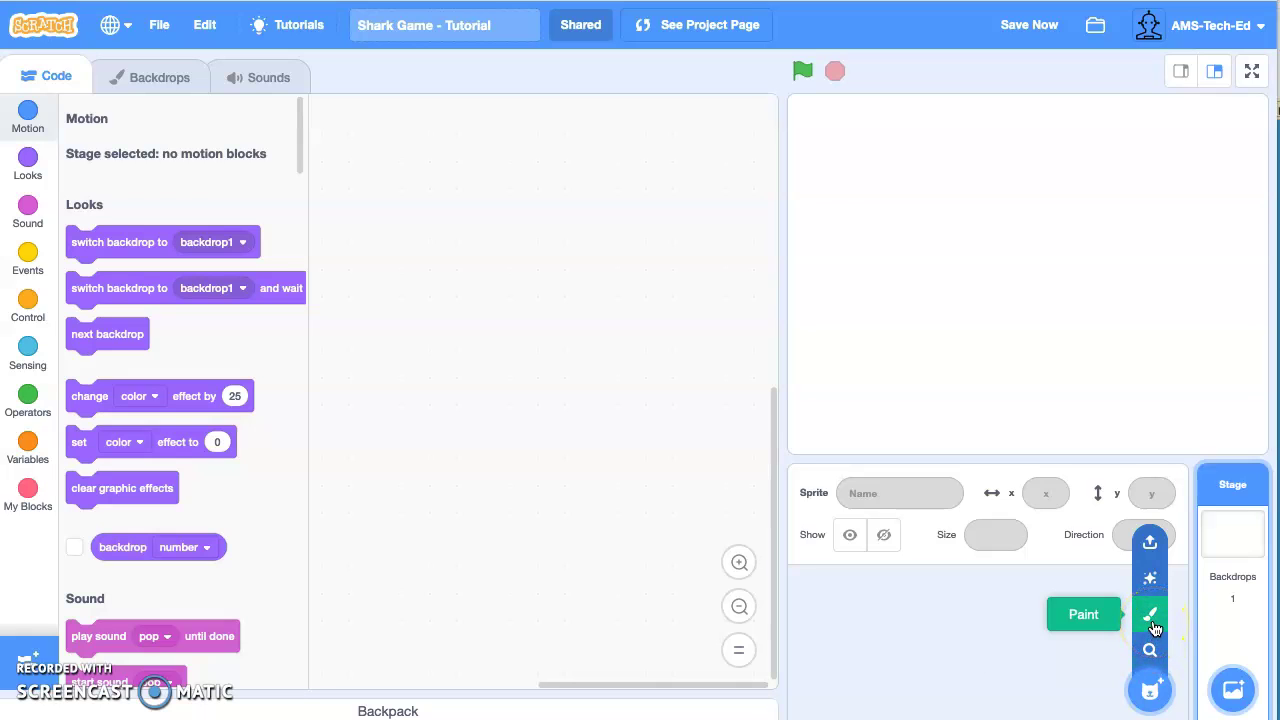
pyautogui.click(1151, 548)
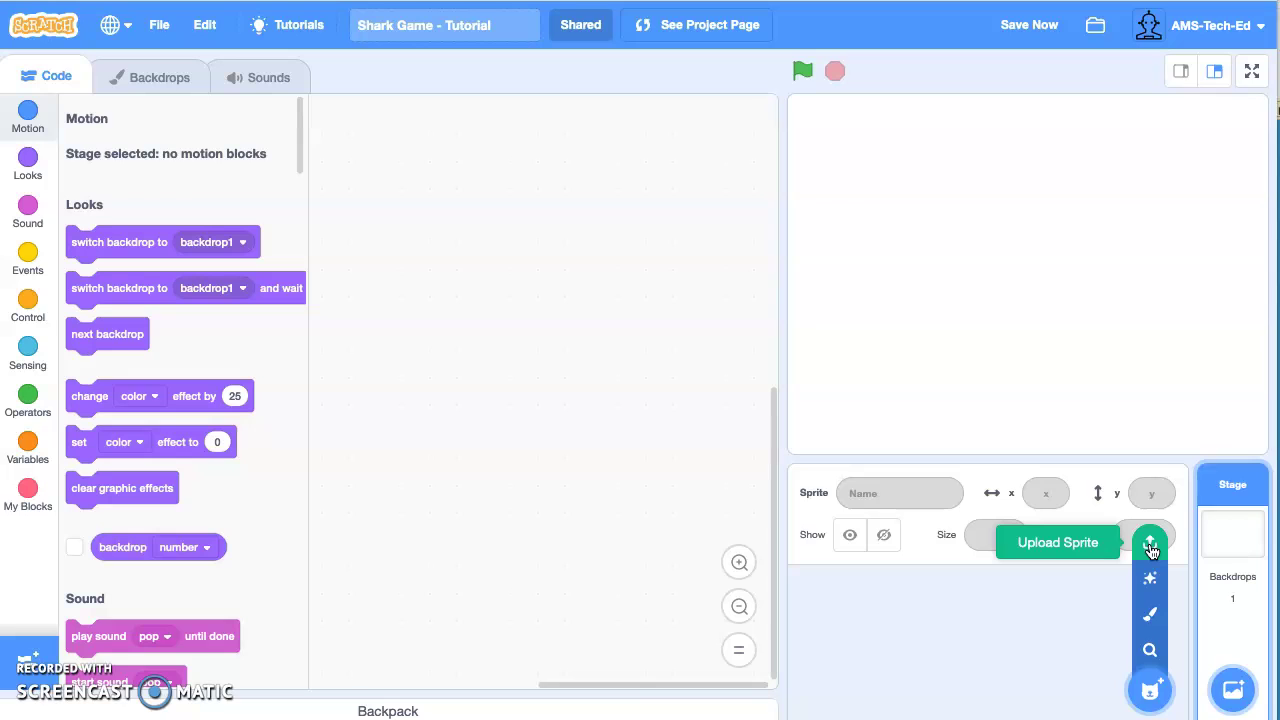
pyautogui.click(1150, 652)
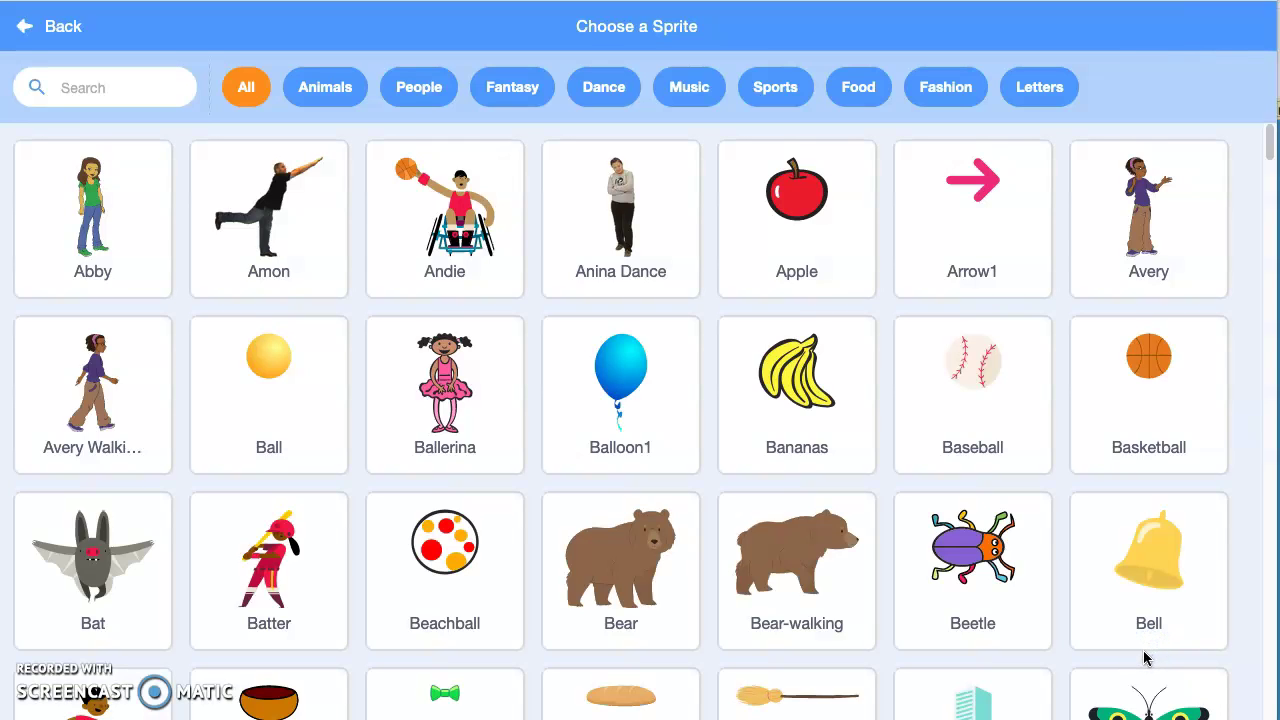
pyautogui.click(1238, 191)
pyautogui.moveTo(1271, 137); pyautogui.dragTo(1260, 480)
pyautogui.click(365, 410)
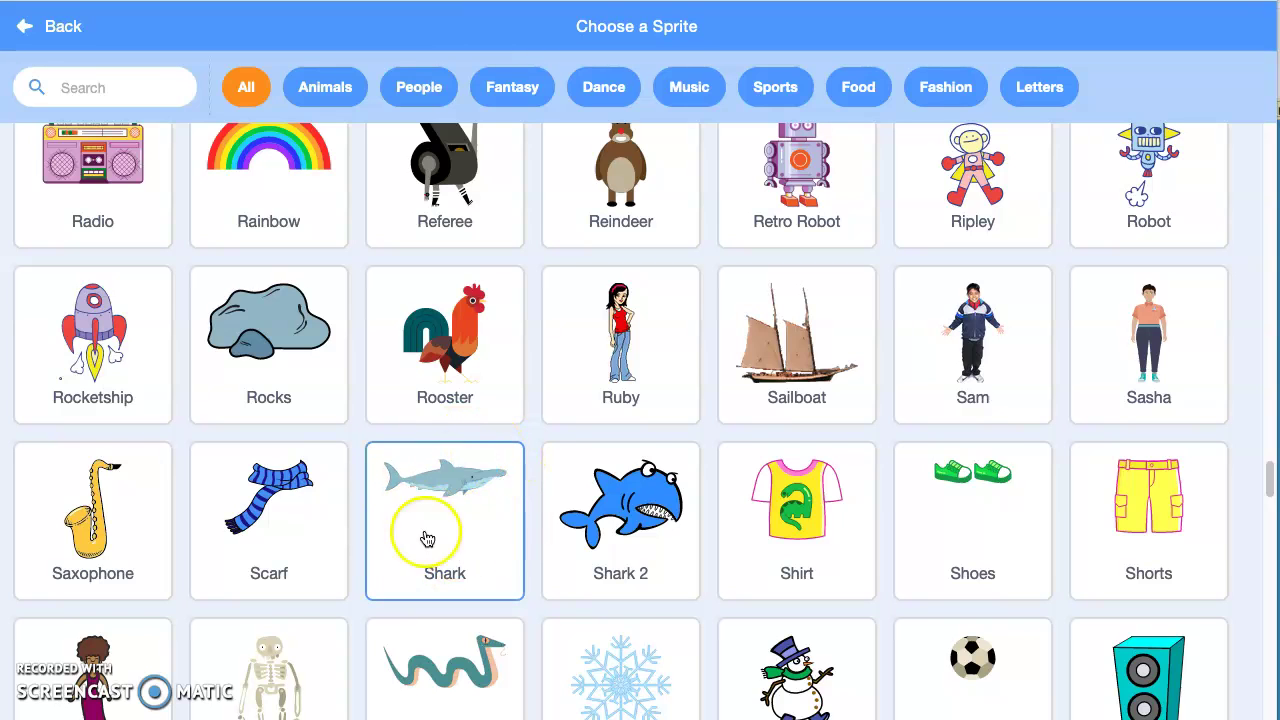
# Step: Search the sprite library for "shark" and clear the search again
pyautogui.click(113, 90)
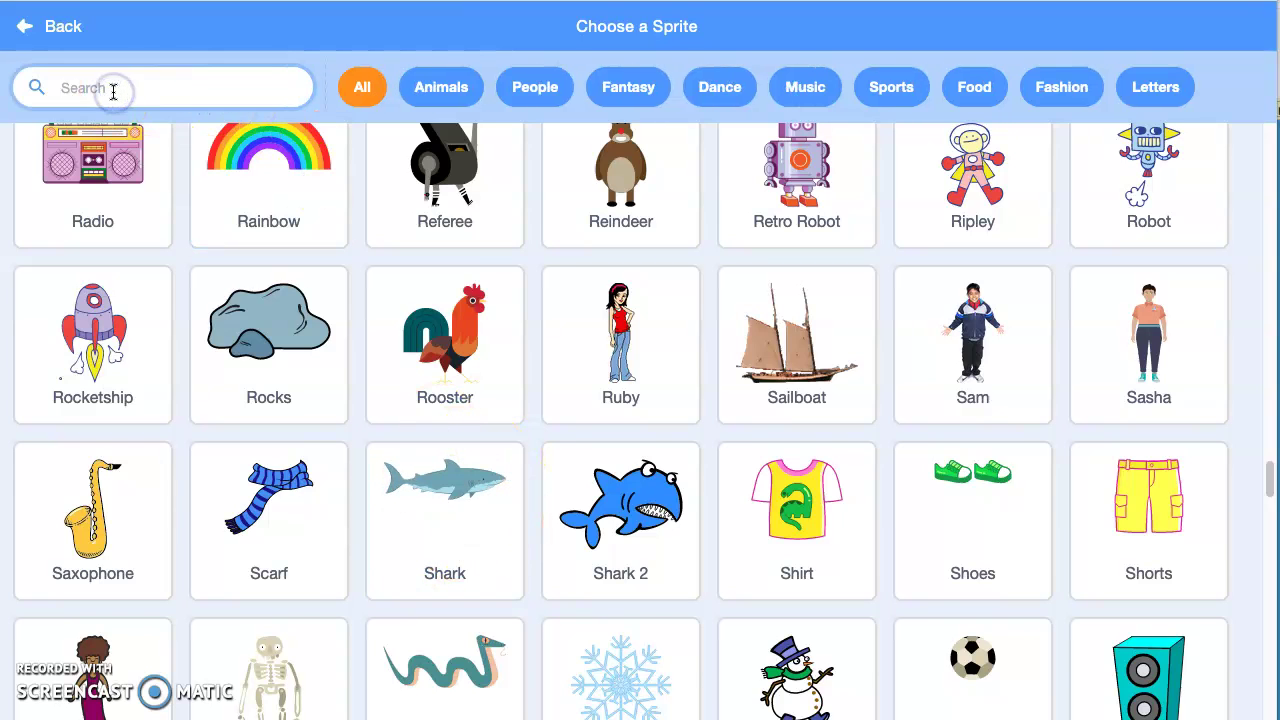
pyautogui.write('shark')
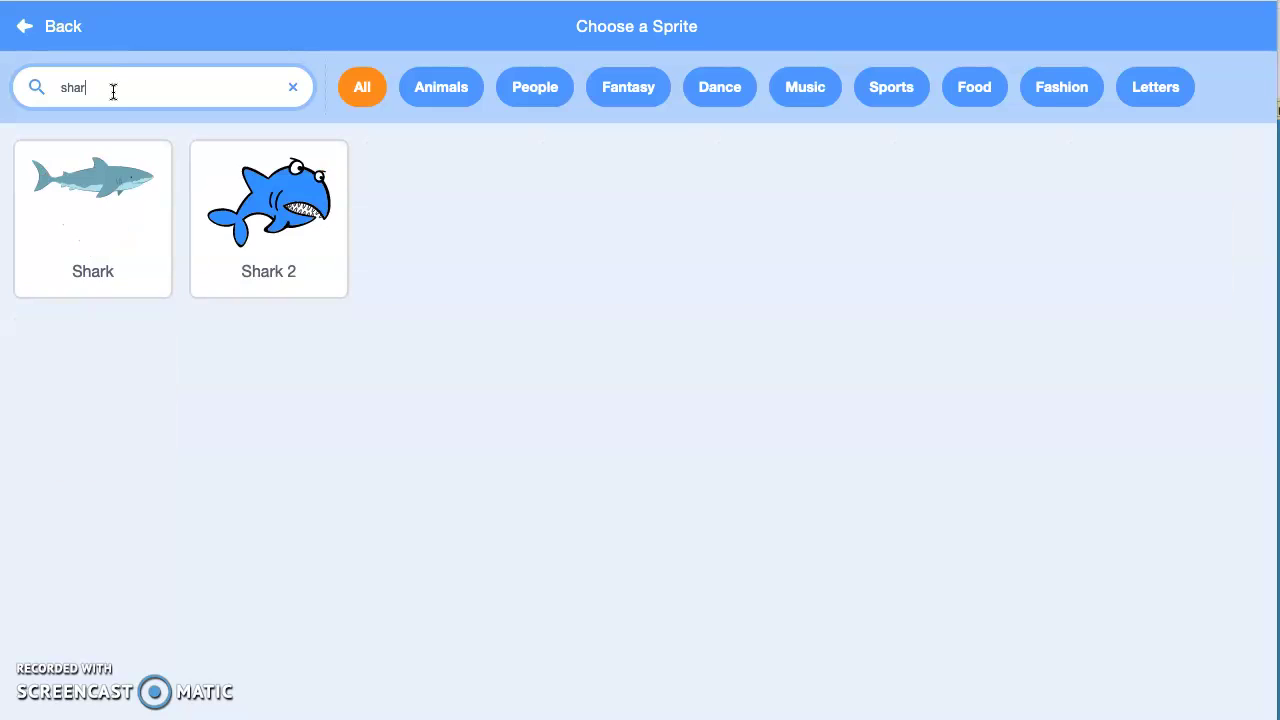
pyautogui.click(294, 87)
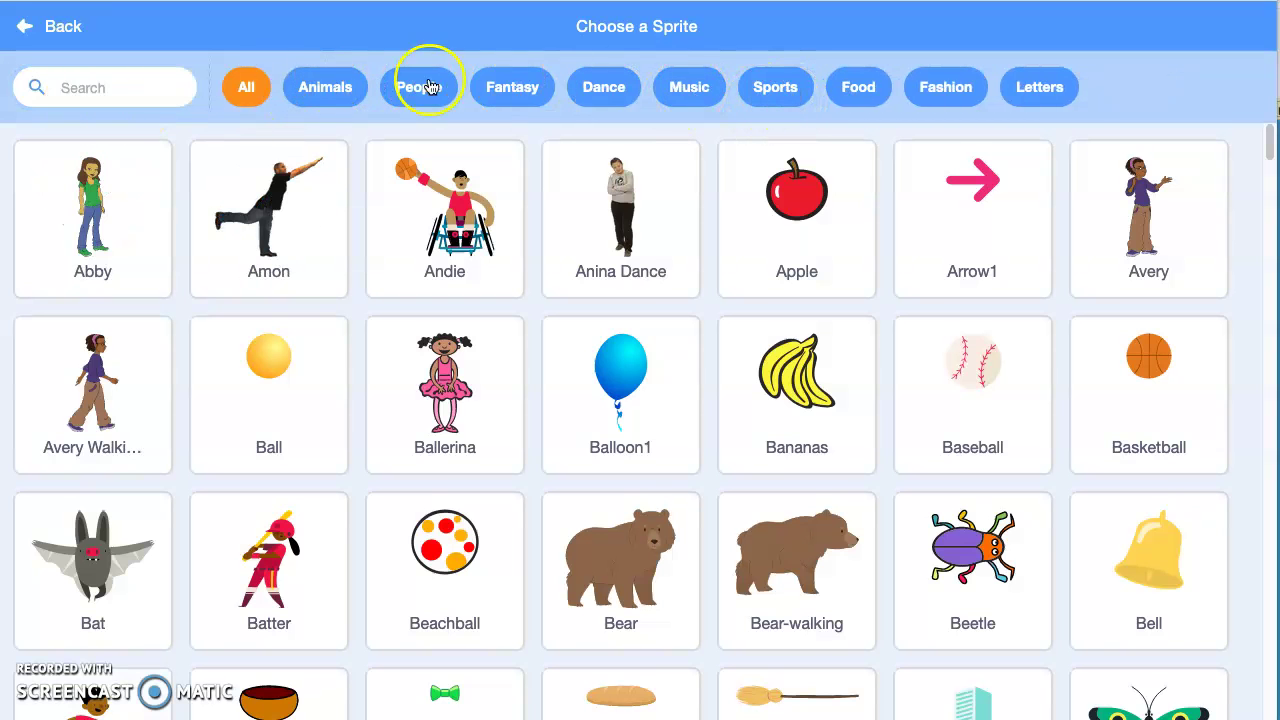
# Step: Filter the sprite library by Animals and add the realistic Shark sprite to the project
pyautogui.click(331, 88)
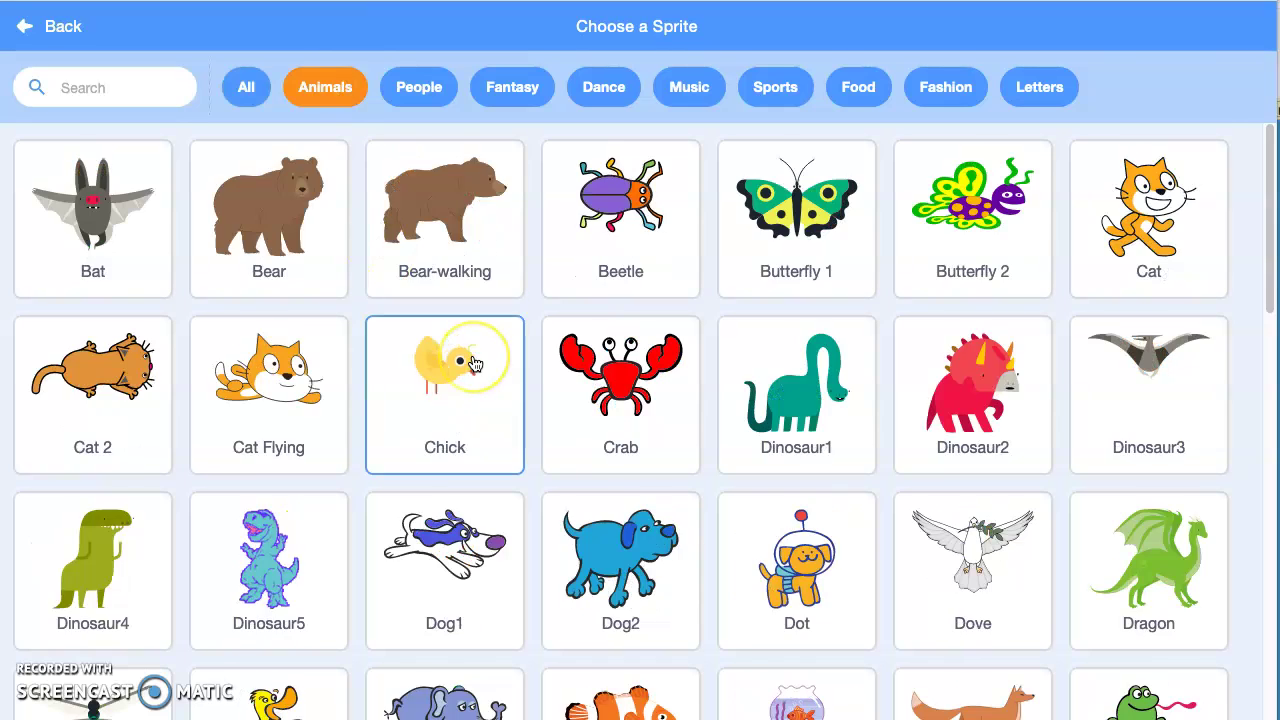
pyautogui.scroll(-10, 474, 363)
pyautogui.scroll(-5, 474, 363)
pyautogui.click(440, 450)
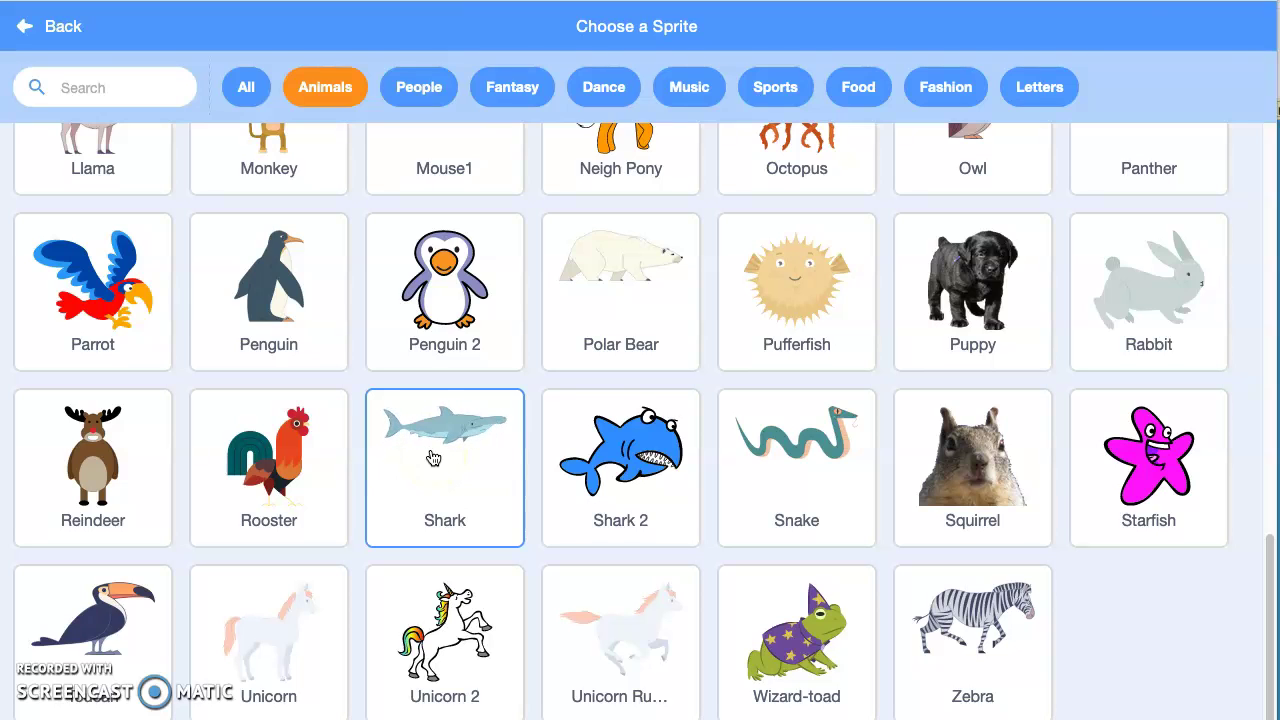
pyautogui.click(432, 457)
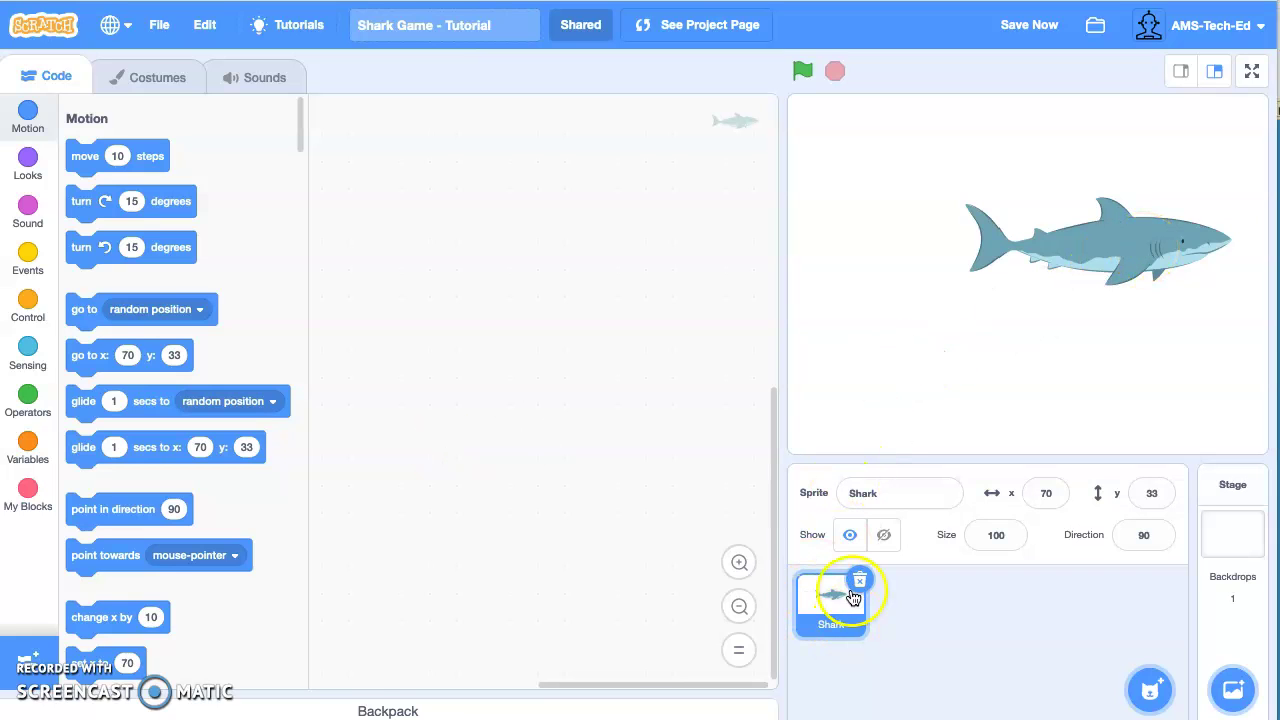
# Step: Move the shark on the stage to about x -56, y 29, keeping Shark as its name
pyautogui.click(848, 493)
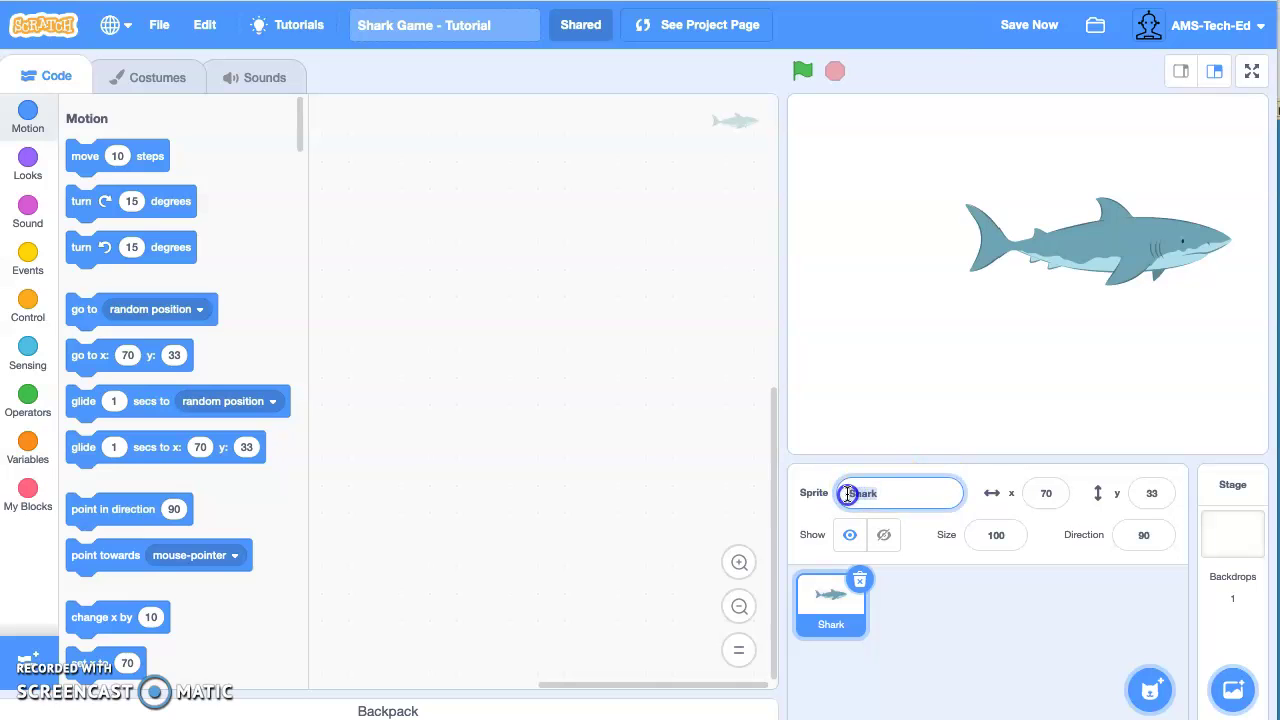
pyautogui.click(955, 651)
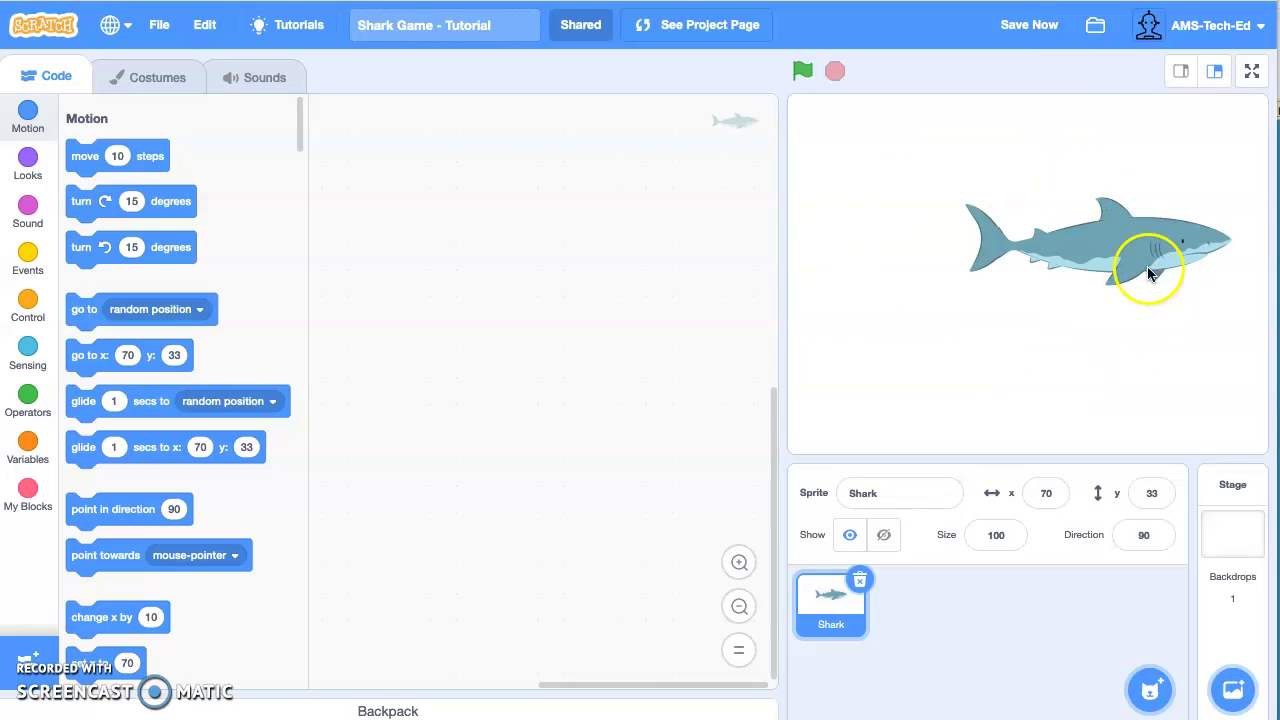
pyautogui.click(1111, 249)
pyautogui.moveTo(1111, 249); pyautogui.dragTo(1004, 250)
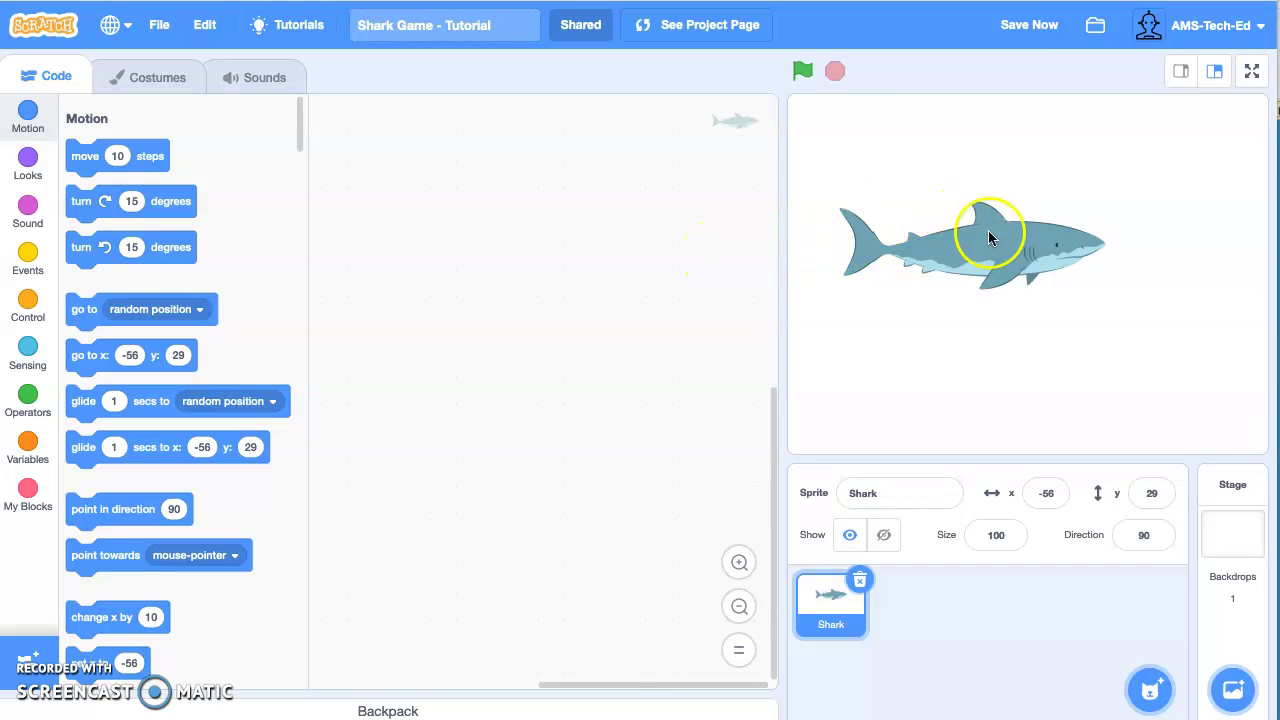
# Step: Open the costumes of the Shark sprite
pyautogui.click(815, 597)
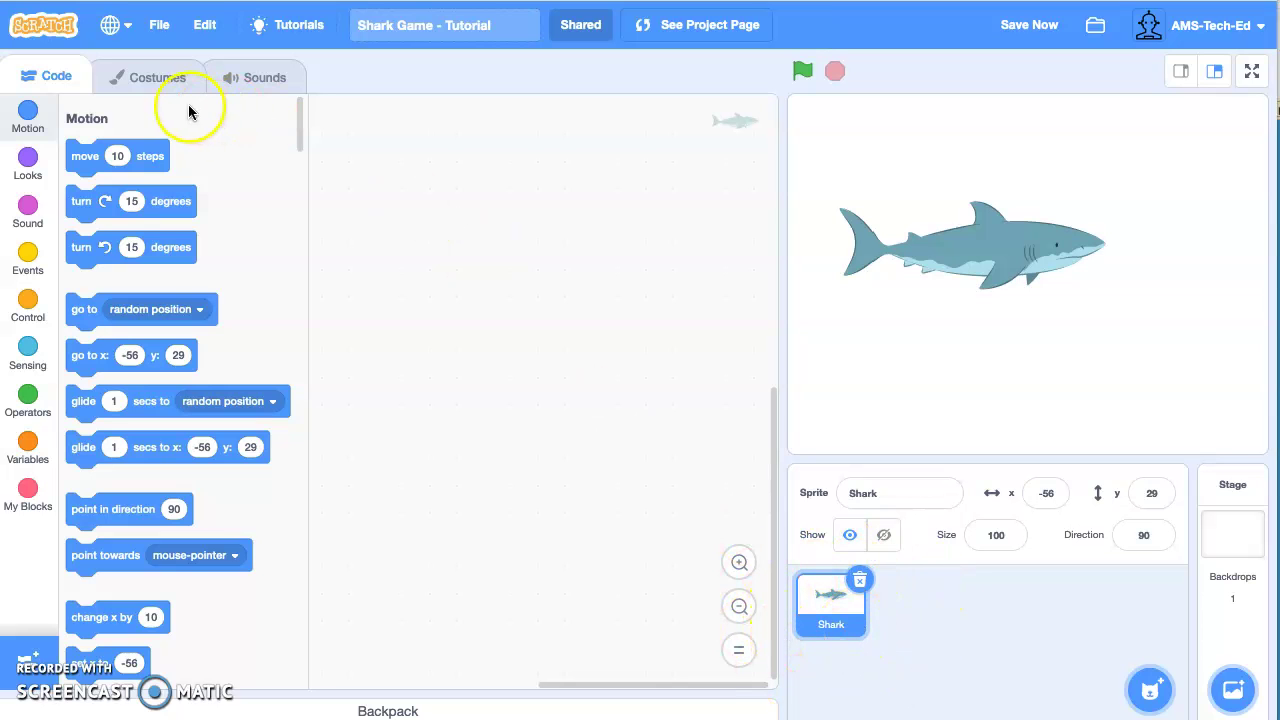
pyautogui.click(160, 78)
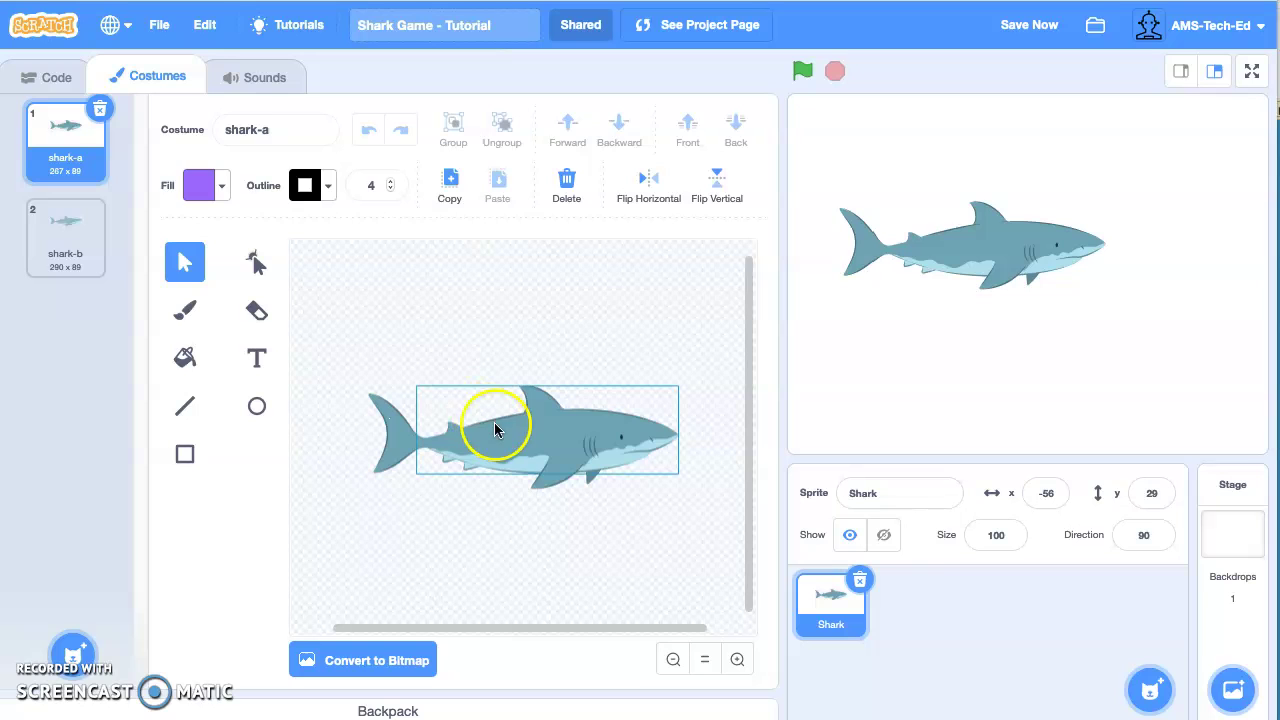
# Step: Pull the body, the tail and the small lower fin of the shark-a costume apart on the canvas
pyautogui.moveTo(497, 429); pyautogui.dragTo(474, 345)
pyautogui.moveTo(392, 458); pyautogui.dragTo(371, 487)
pyautogui.moveTo(594, 449); pyautogui.dragTo(670, 485)
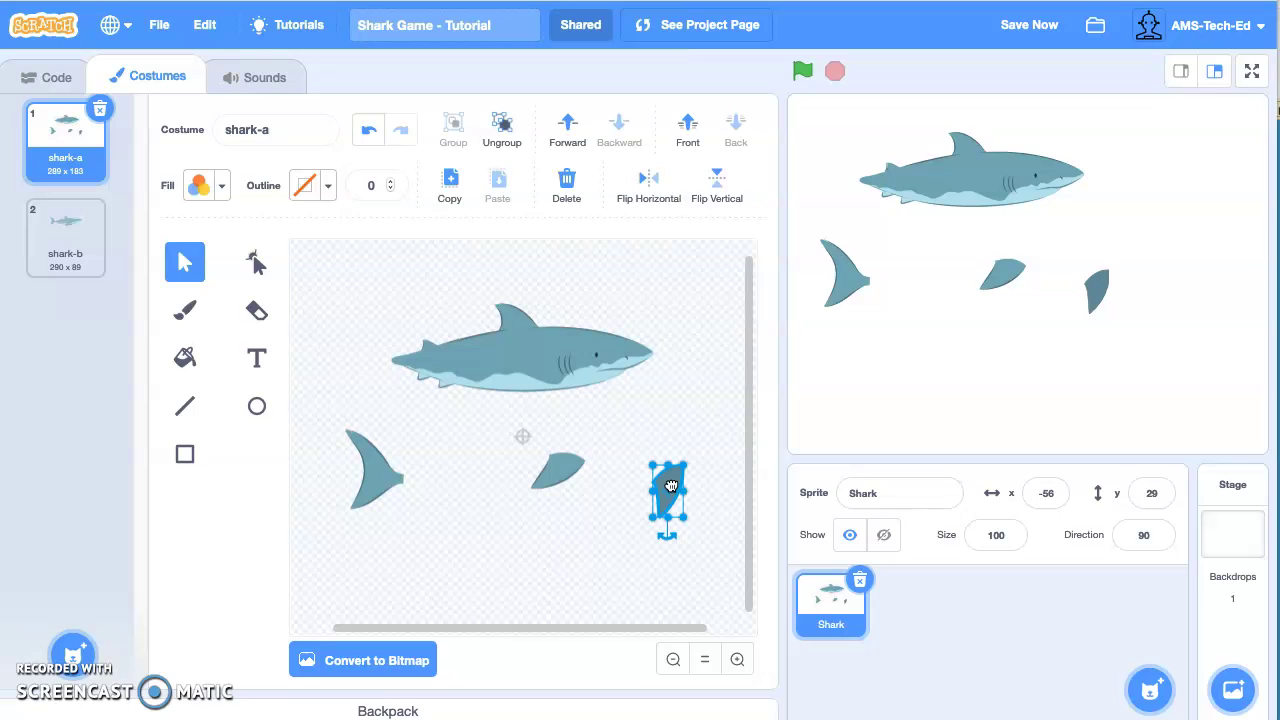
# Step: Undo the moves of the shark-a body, tail and fin
pyautogui.hotkey('ctrl', 'z')
pyautogui.hotkey('ctrl', 'z')
pyautogui.hotkey('ctrl', 'z')
pyautogui.hotkey('ctrl', 'z')
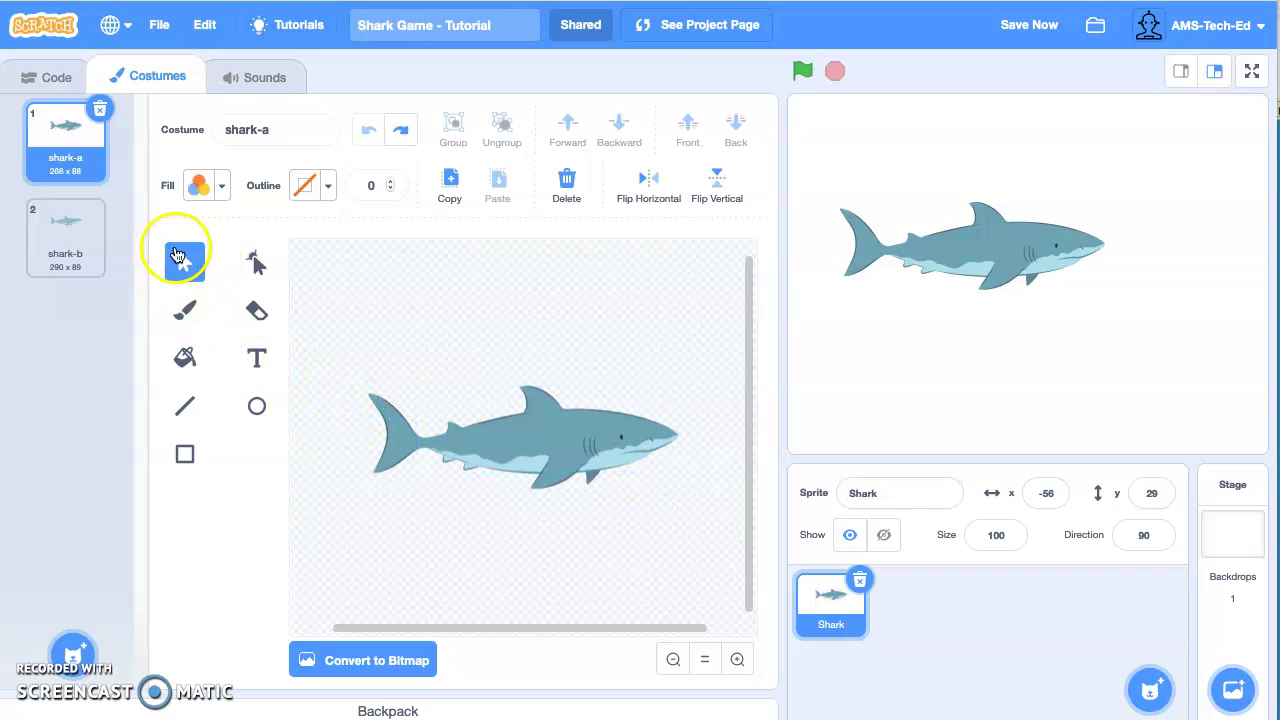
# Step: Select all parts of the shark-a costume and group them into one object
pyautogui.click(184, 266)
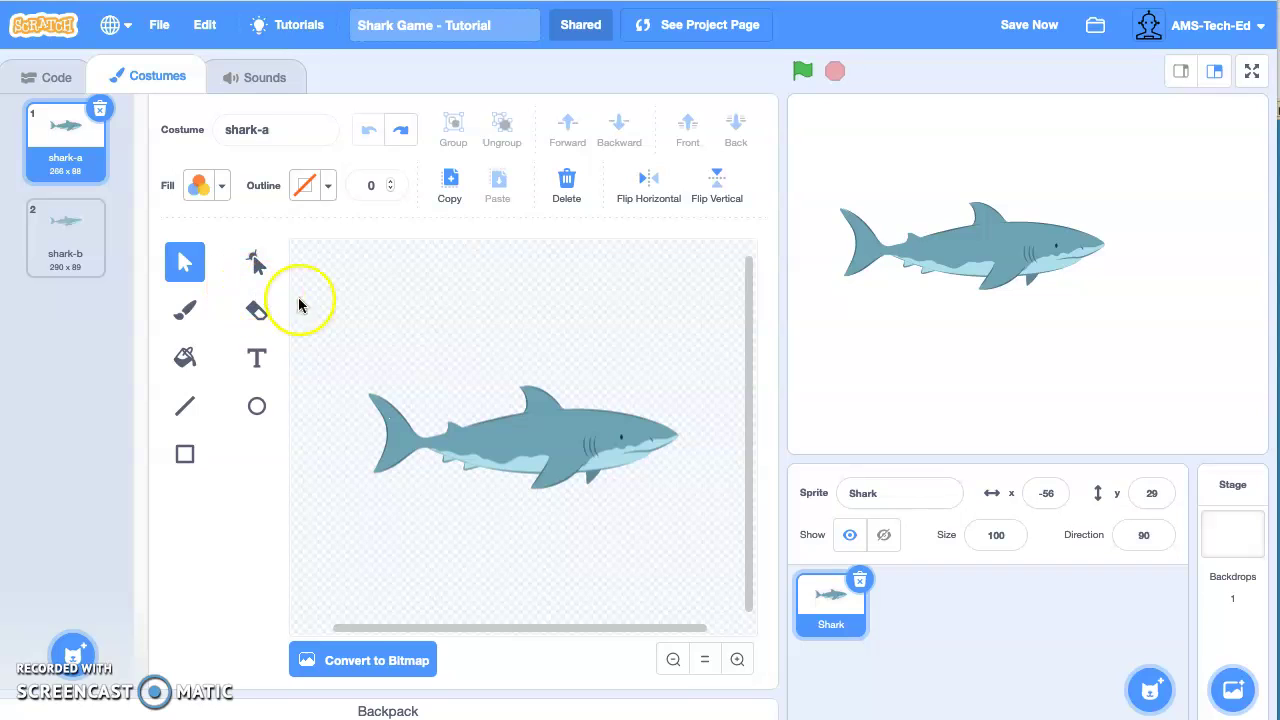
pyautogui.click(363, 338)
pyautogui.moveTo(595, 493); pyautogui.dragTo(720, 561)
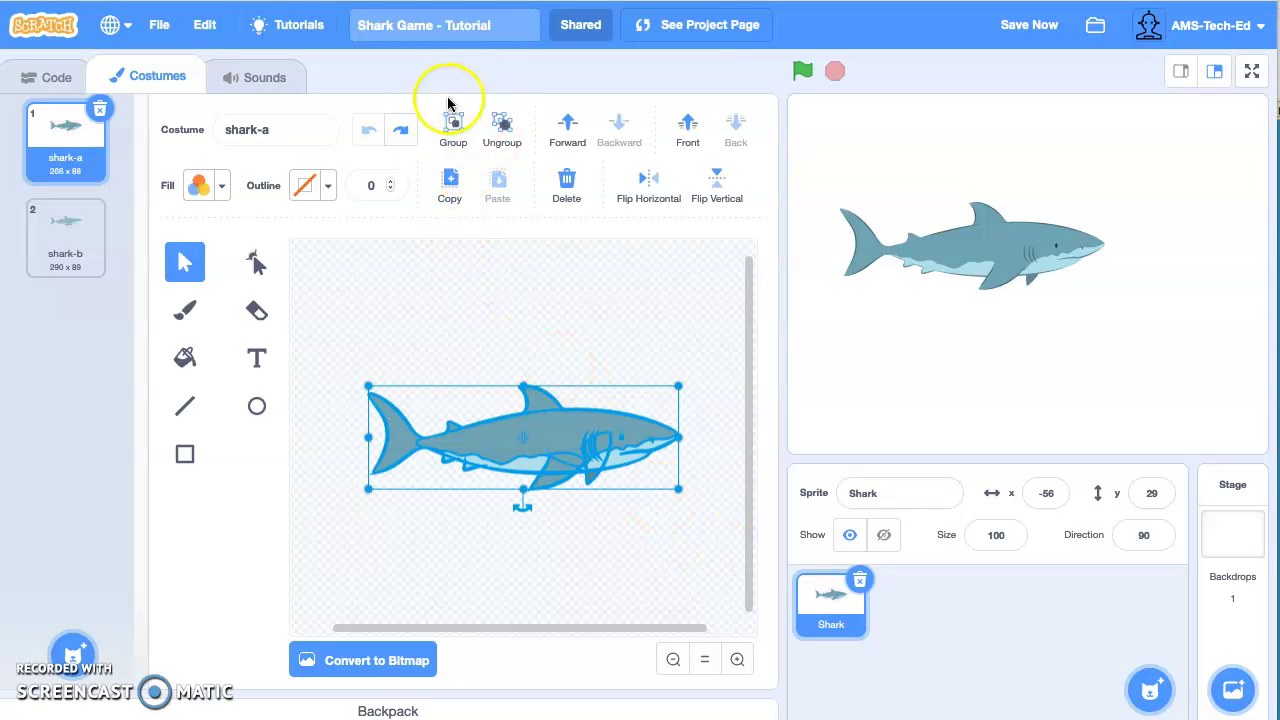
pyautogui.click(455, 130)
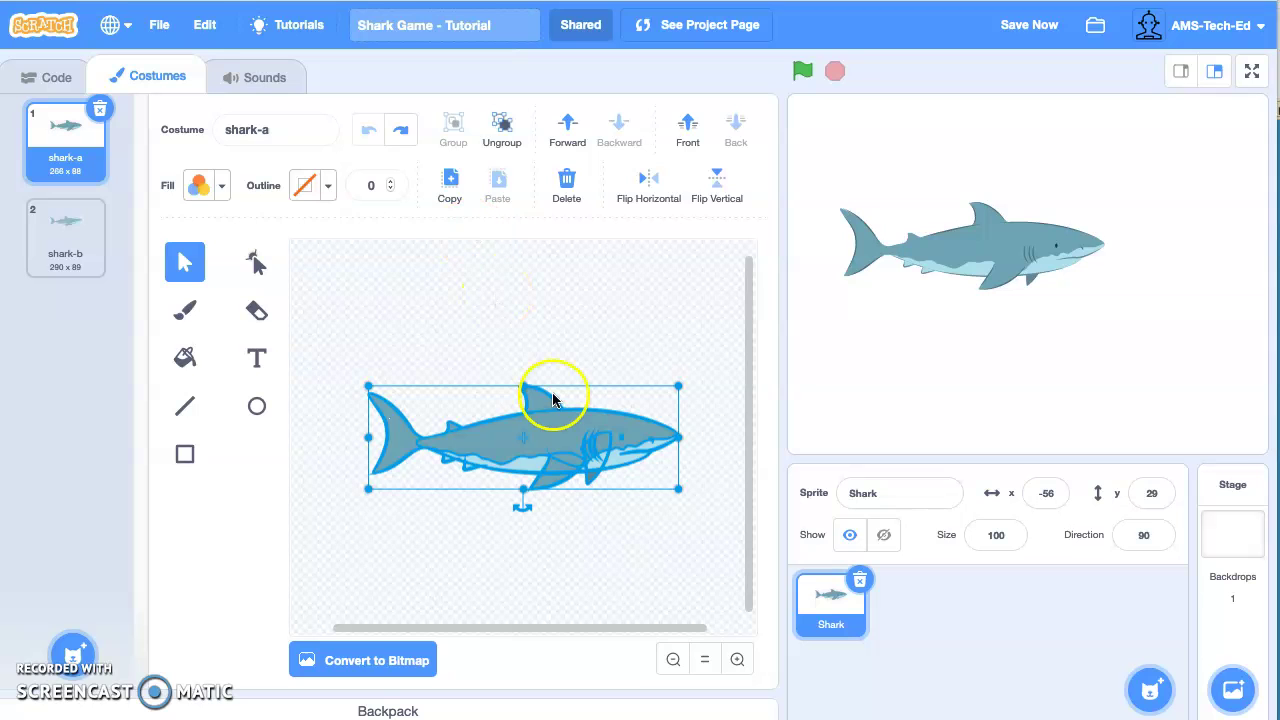
# Step: Move the grouped shark in costume shark-a slightly upward and shrink it proportionally to about 151 x 50
pyautogui.click(616, 322)
pyautogui.moveTo(580, 435); pyautogui.dragTo(463, 394)
pyautogui.click(538, 283)
pyautogui.click(538, 378)
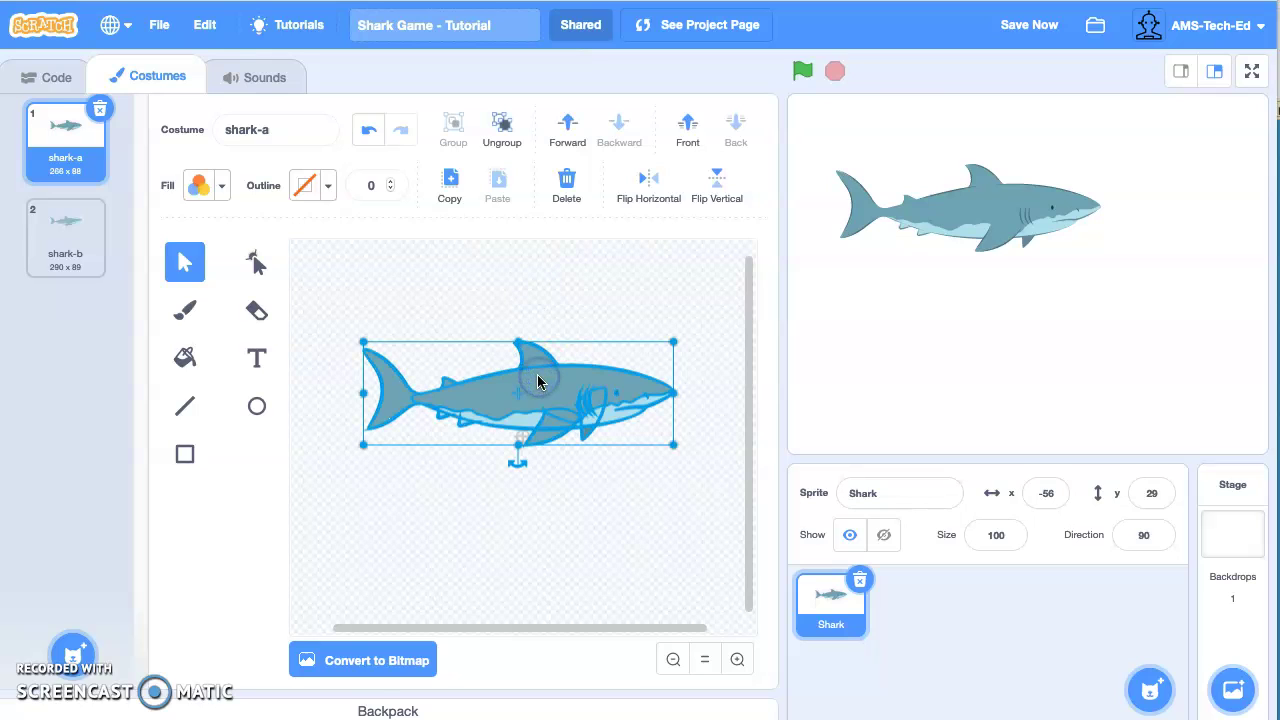
pyautogui.click(517, 385)
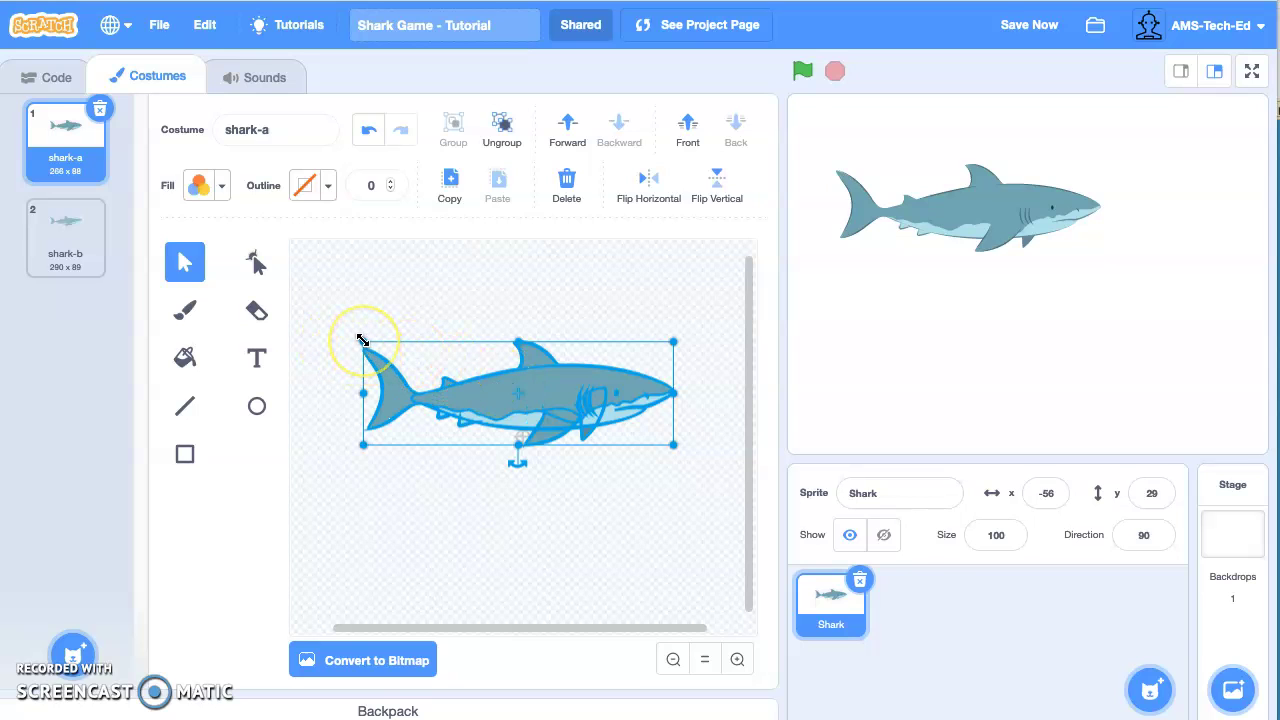
pyautogui.moveTo(363, 341); pyautogui.dragTo(497, 387)
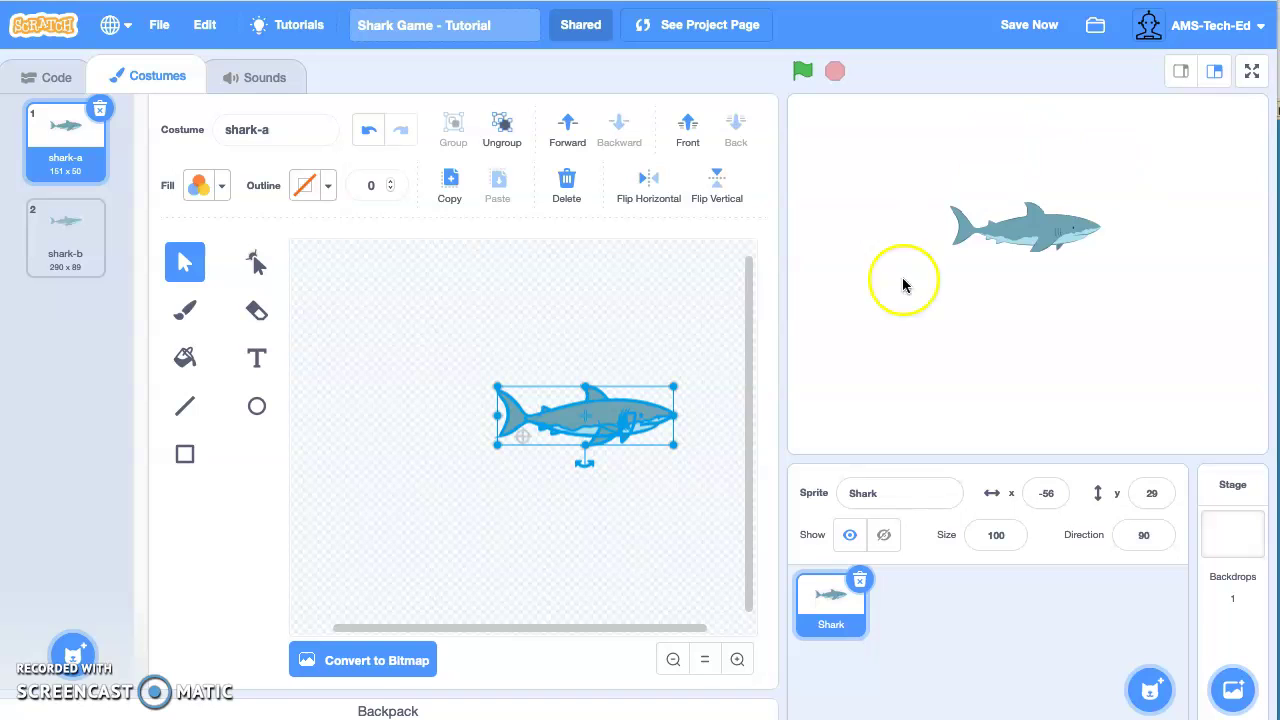
# Step: Move the grouped shark to several off-centre spots on the shark-a costume canvas to show how its stage position shifts
pyautogui.moveTo(652, 410); pyautogui.dragTo(508, 490)
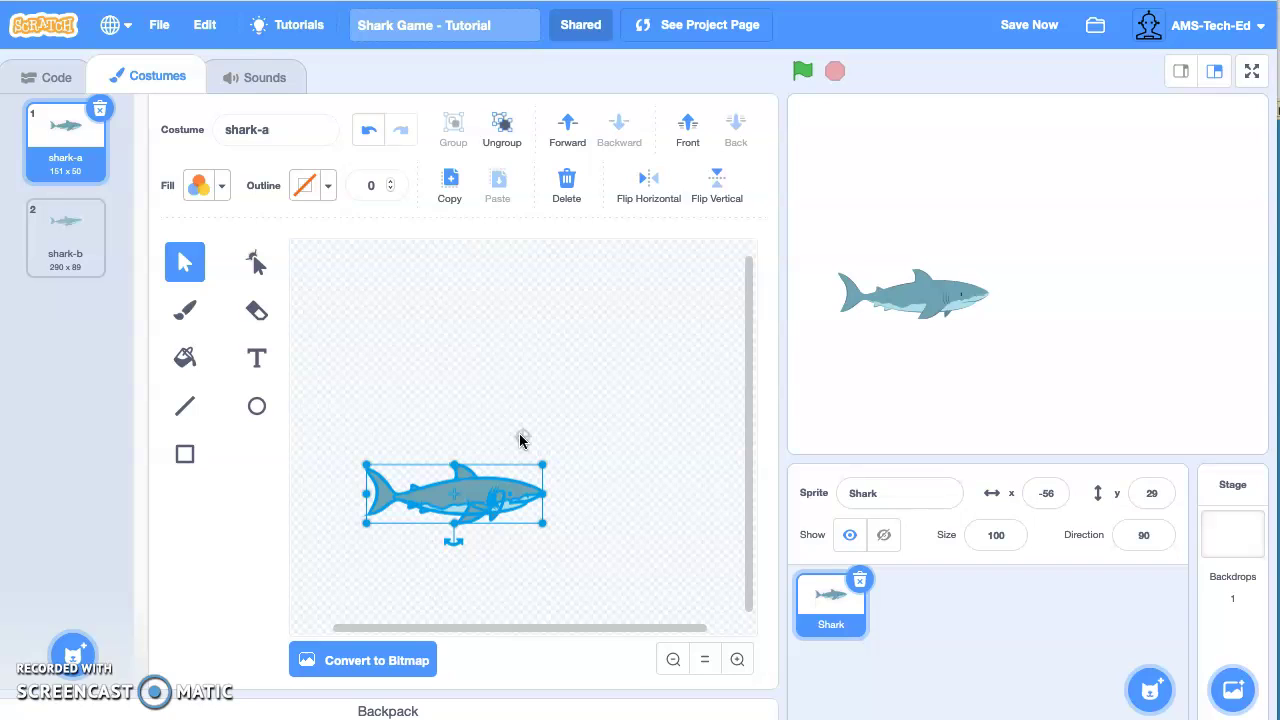
pyautogui.moveTo(499, 516); pyautogui.dragTo(428, 302)
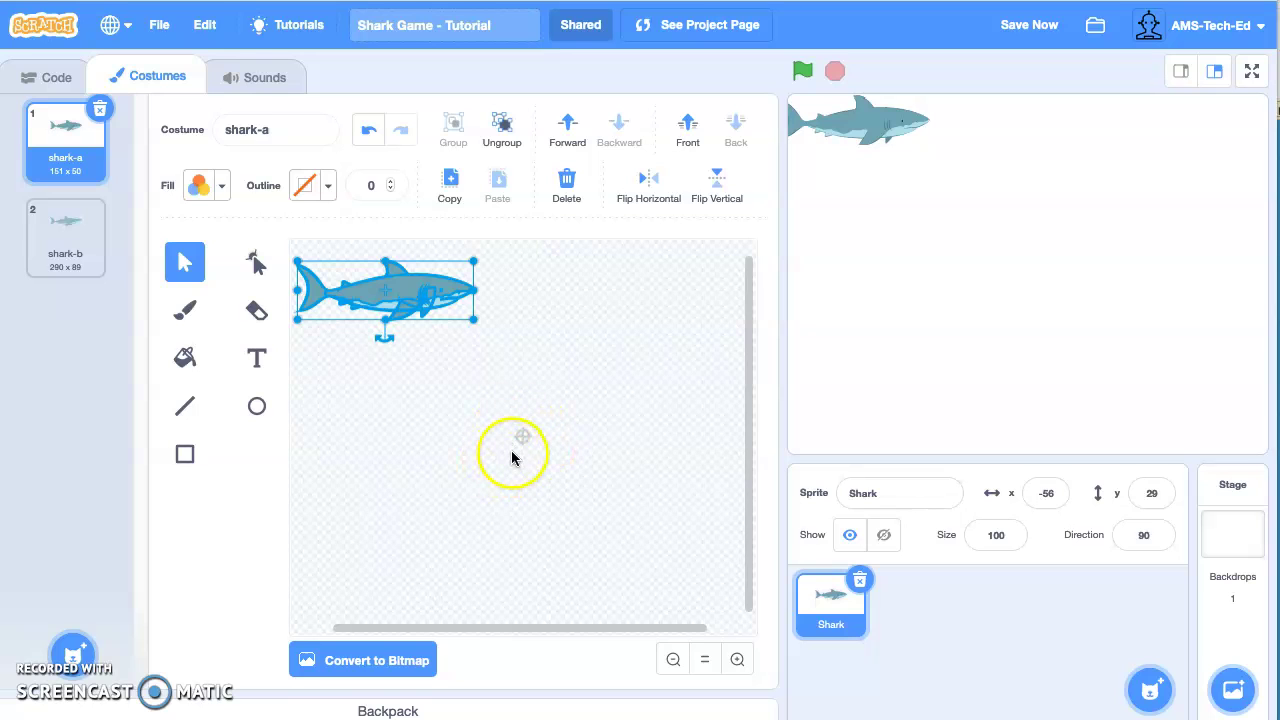
pyautogui.moveTo(391, 288); pyautogui.dragTo(727, 300)
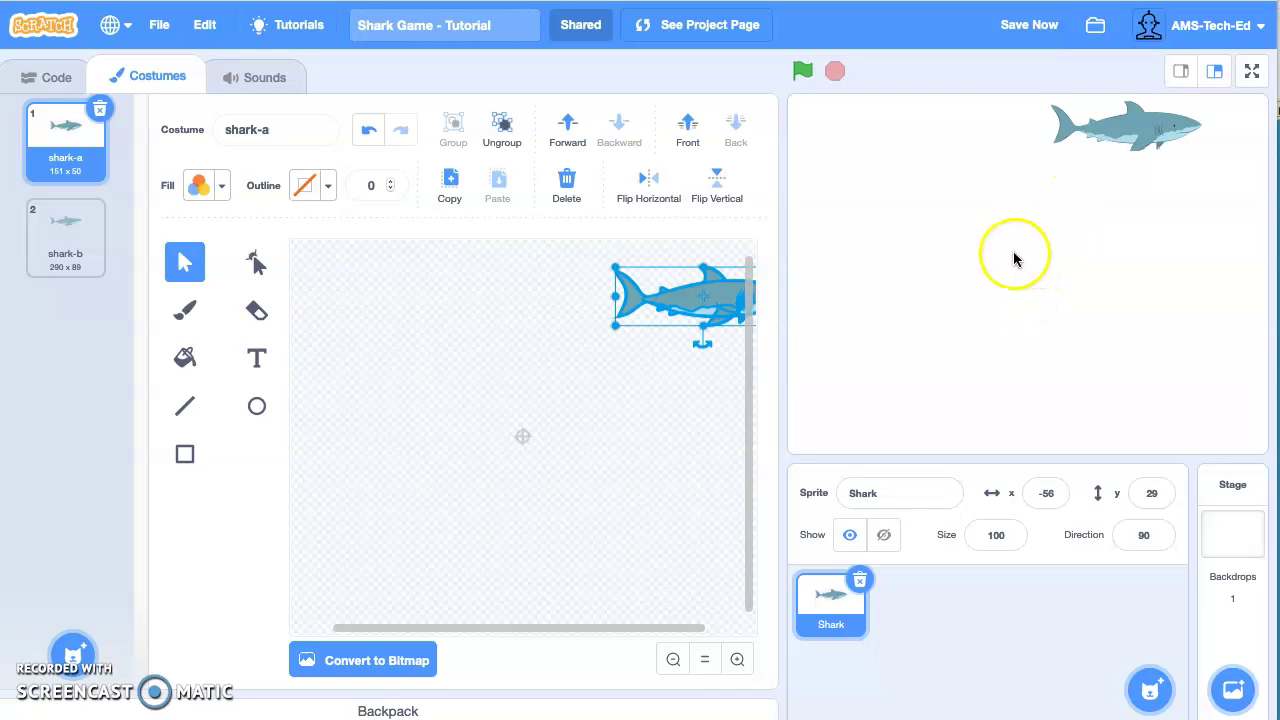
# Step: Position the grouped shark in shark-a so that its mouth sits on the costume's centre point
pyautogui.click(714, 289)
pyautogui.moveTo(714, 289); pyautogui.dragTo(461, 423)
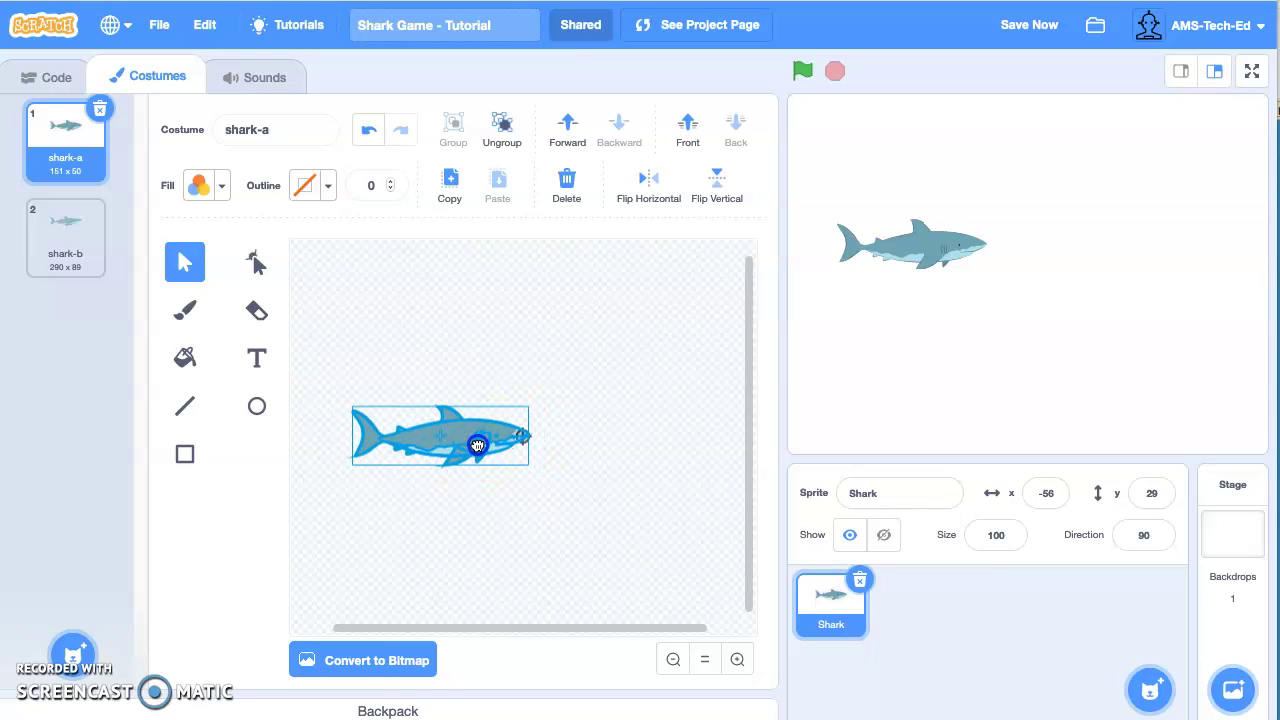
pyautogui.moveTo(489, 445); pyautogui.dragTo(491, 444)
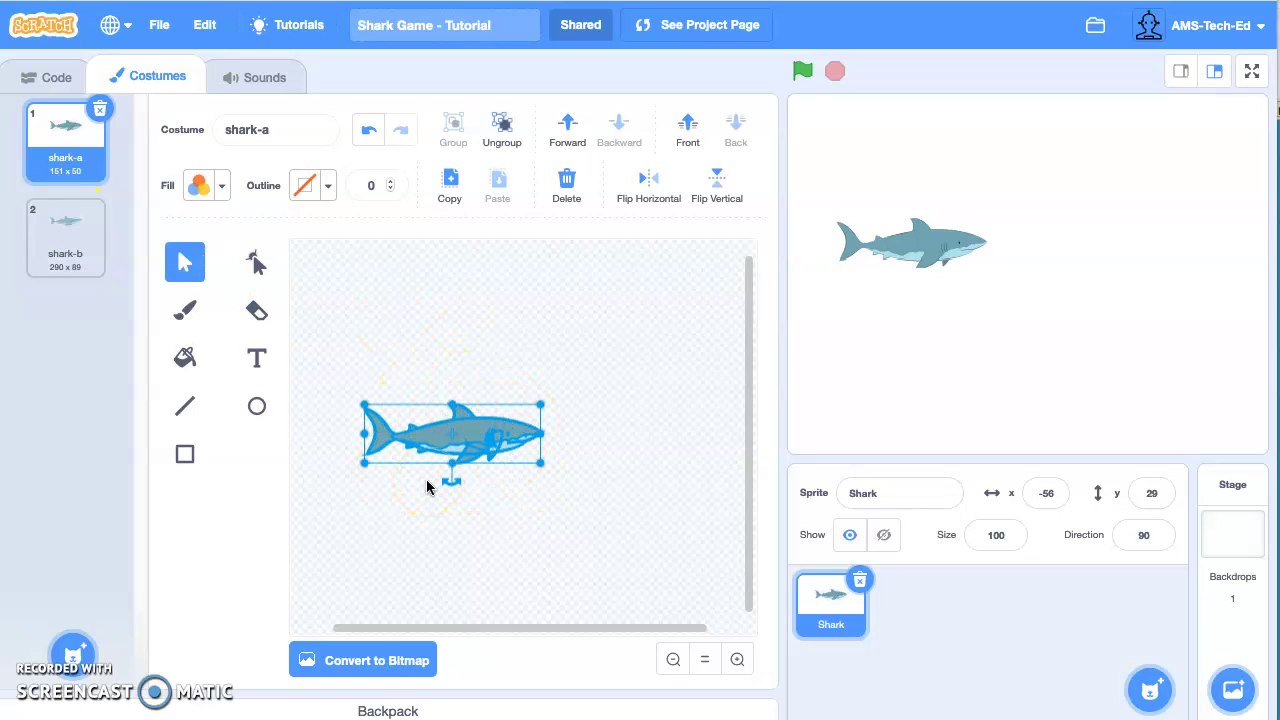
# Step: Delete the shark-b costume and duplicate the shark-a costume
pyautogui.click(72, 225)
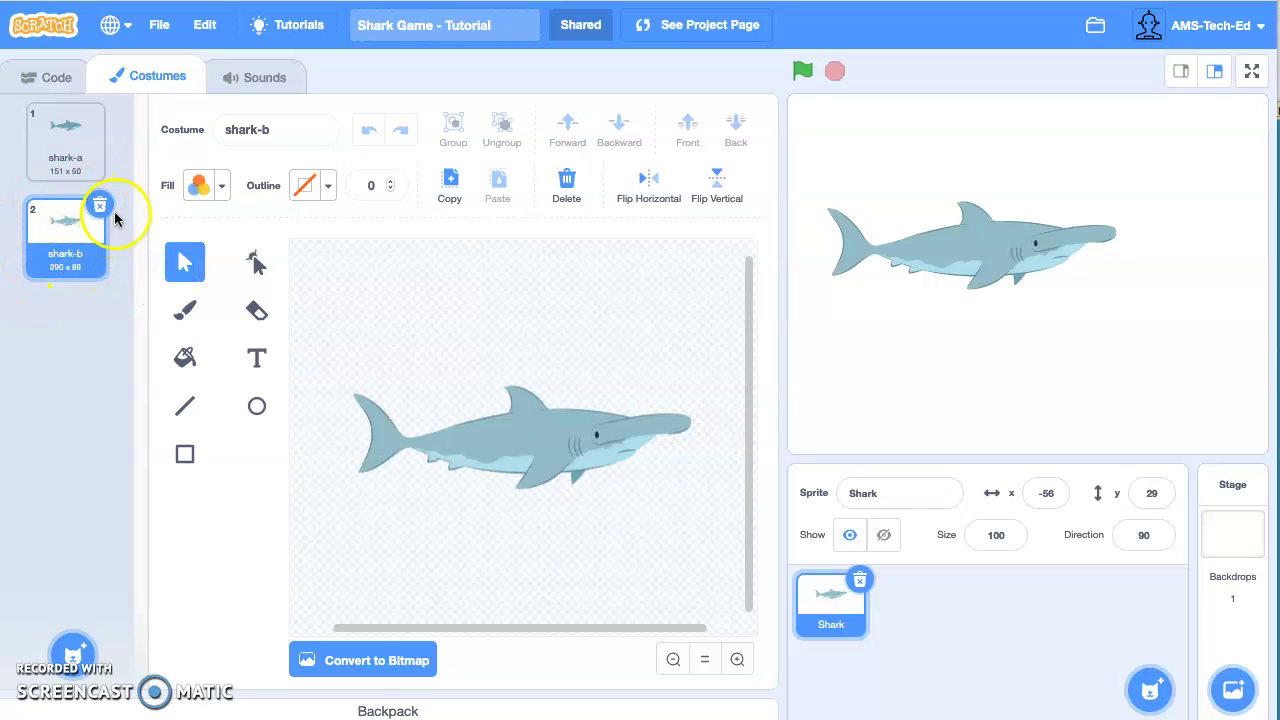
pyautogui.click(101, 207)
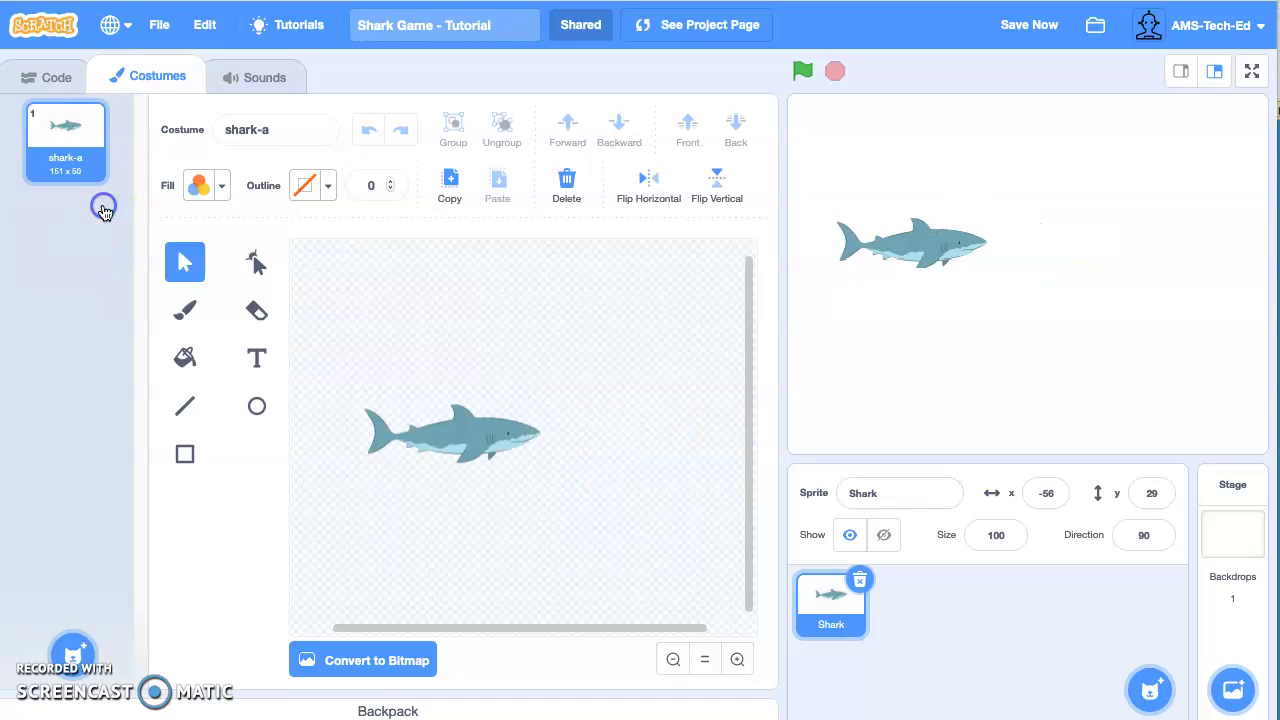
pyautogui.rightClick(72, 136)
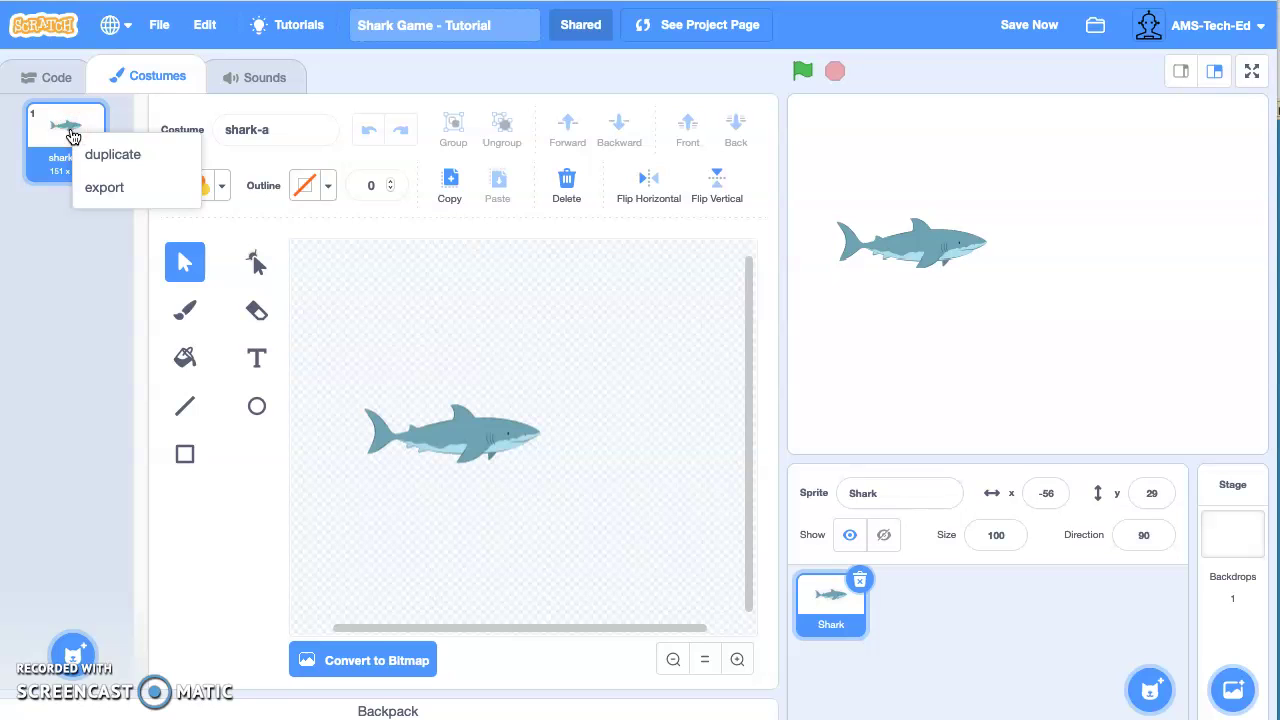
pyautogui.click(99, 157)
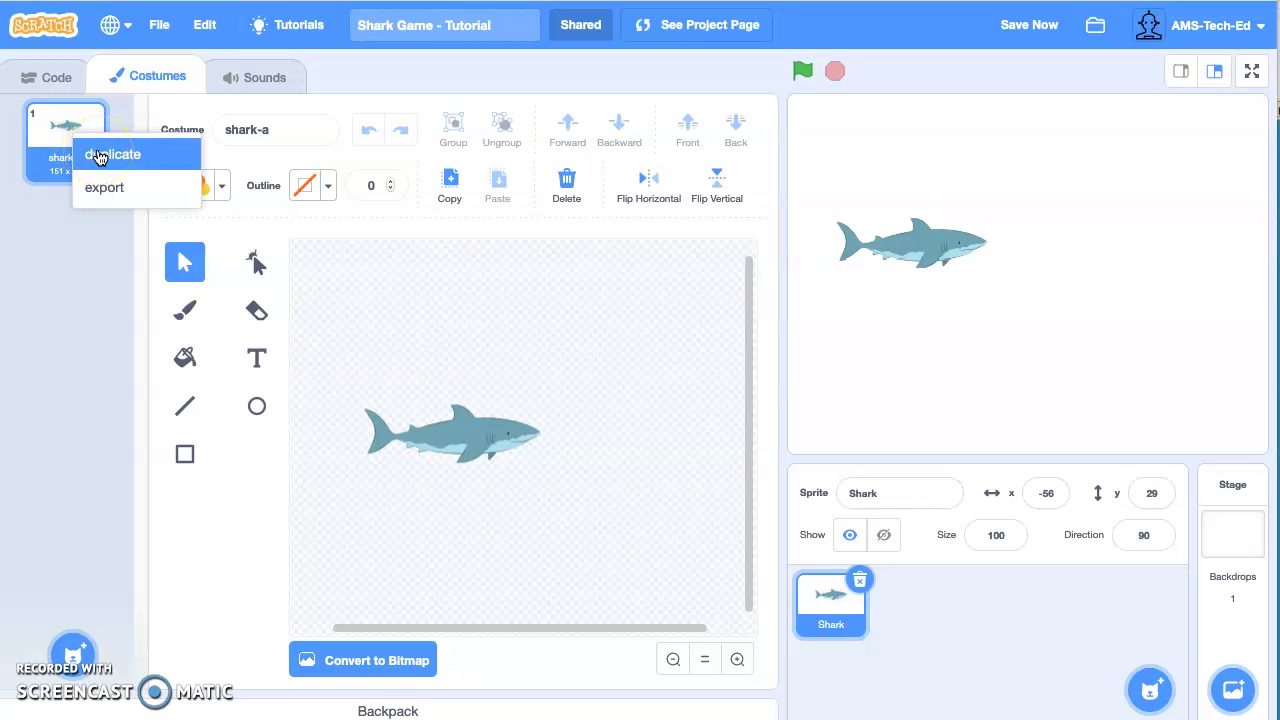
pyautogui.click(99, 156)
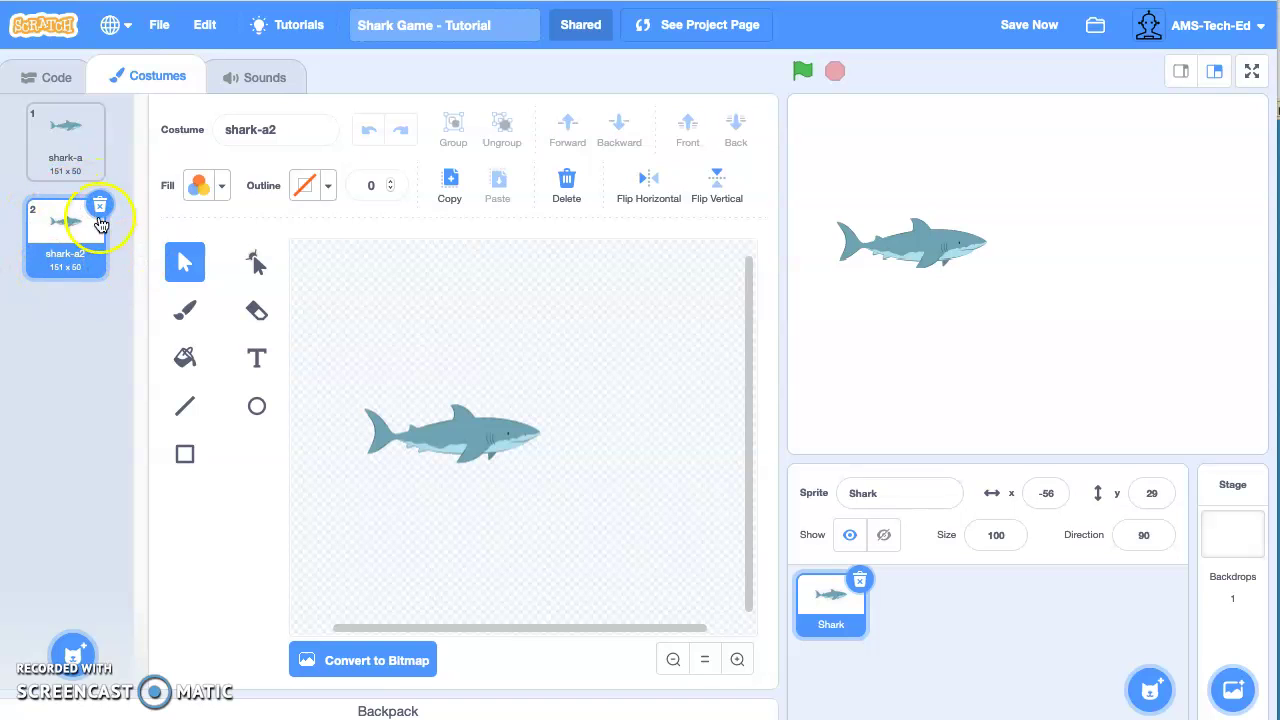
# Step: Fill the body, top fin and tail of the shark-a2 costume with solid red (color 100, saturation 82, brightness 100)
pyautogui.click(406, 430)
pyautogui.click(294, 322)
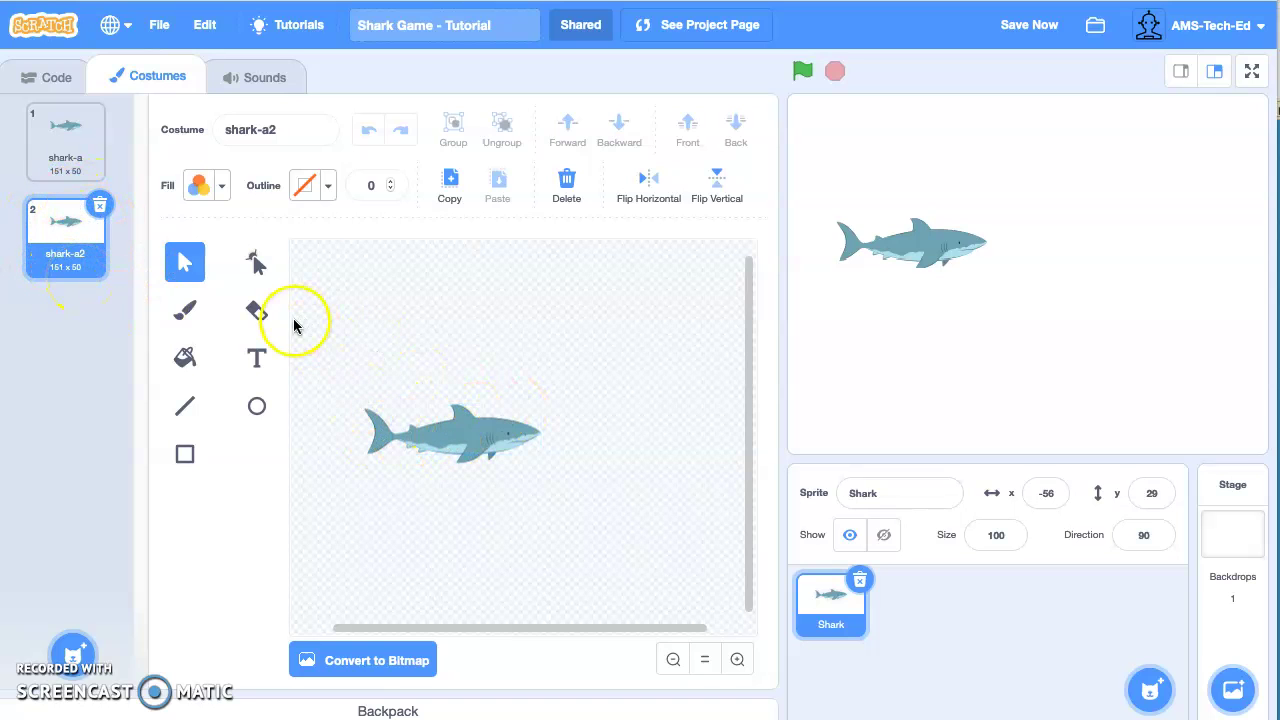
pyautogui.click(185, 362)
pyautogui.click(222, 188)
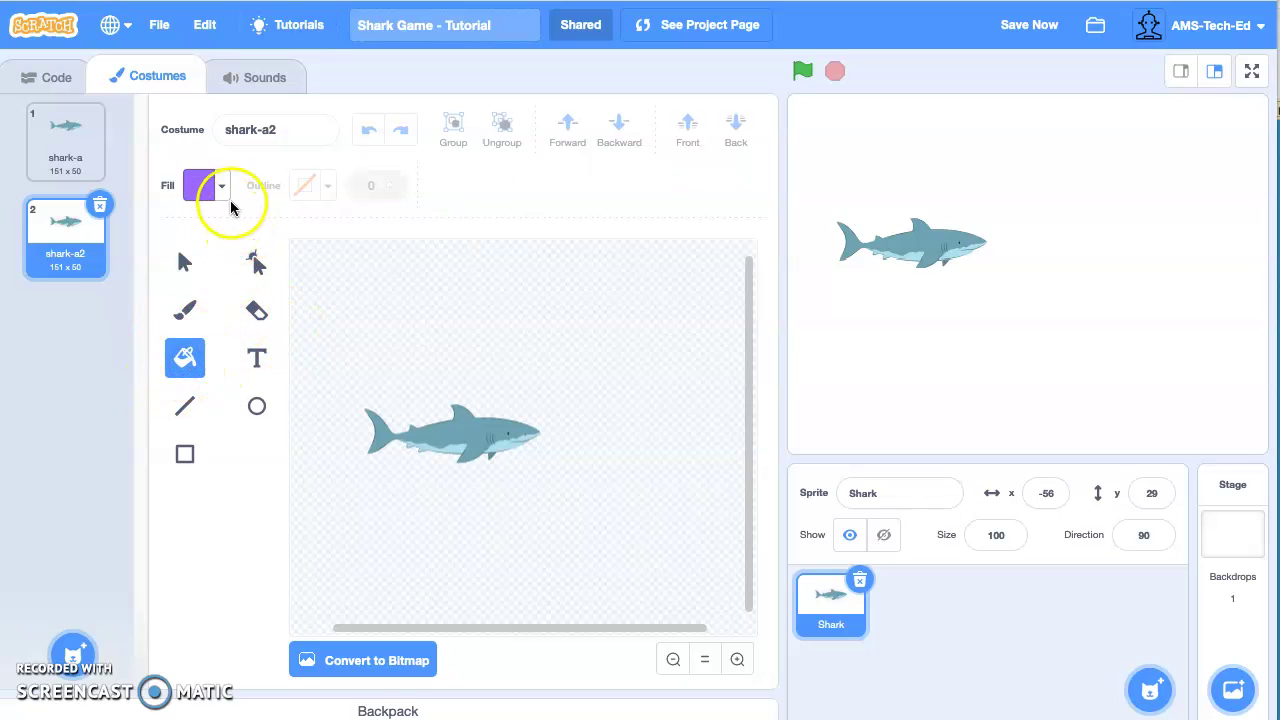
pyautogui.moveTo(217, 294); pyautogui.dragTo(258, 294)
pyautogui.moveTo(207, 358); pyautogui.dragTo(239, 361)
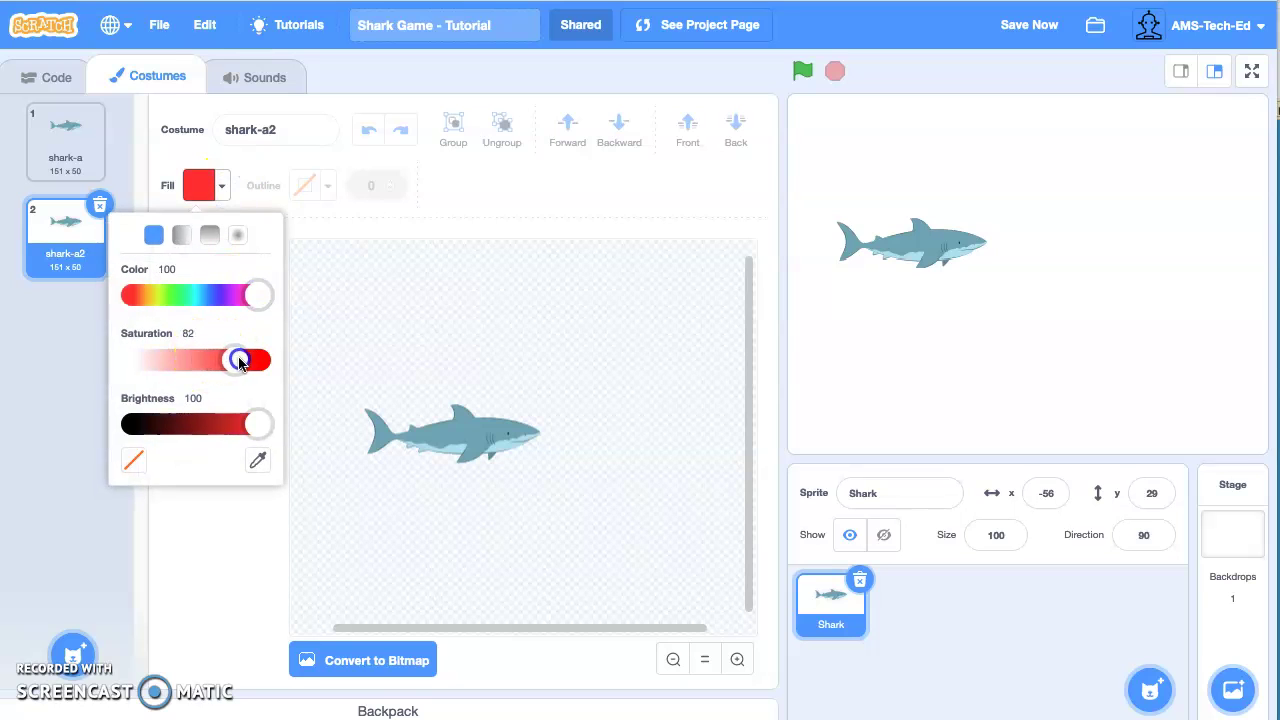
pyautogui.click(411, 438)
pyautogui.click(455, 432)
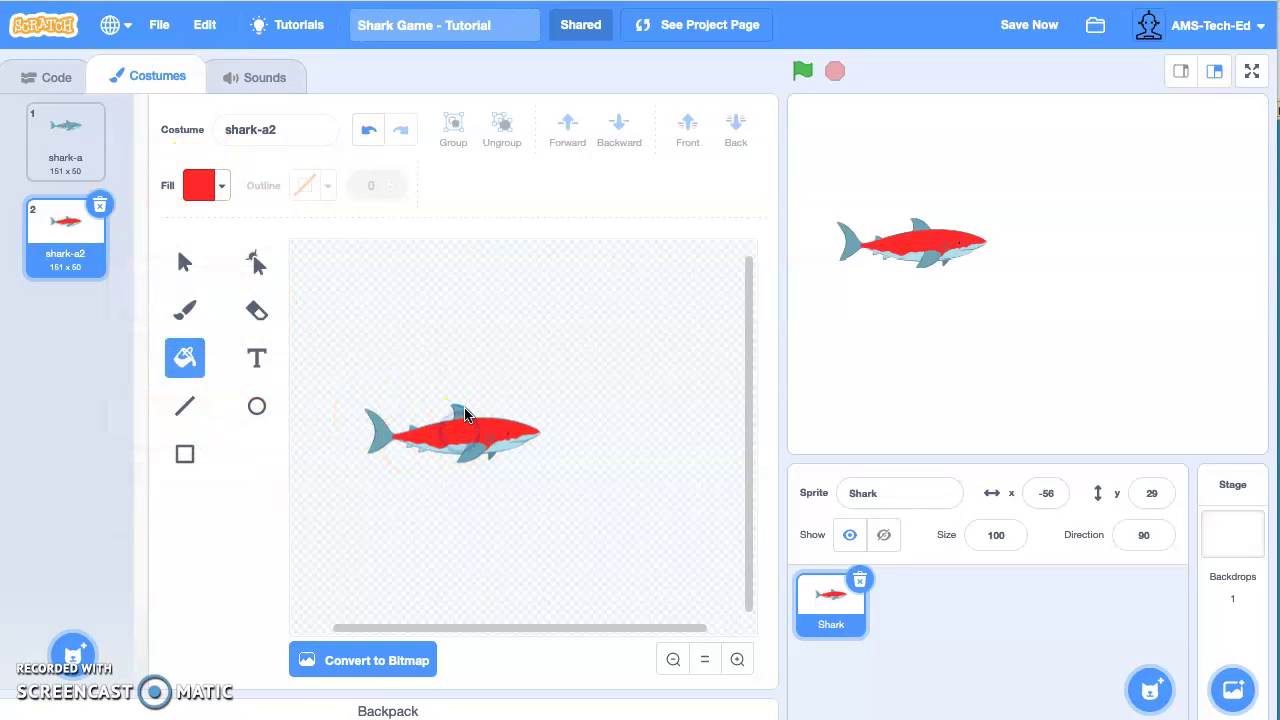
pyautogui.click(382, 432)
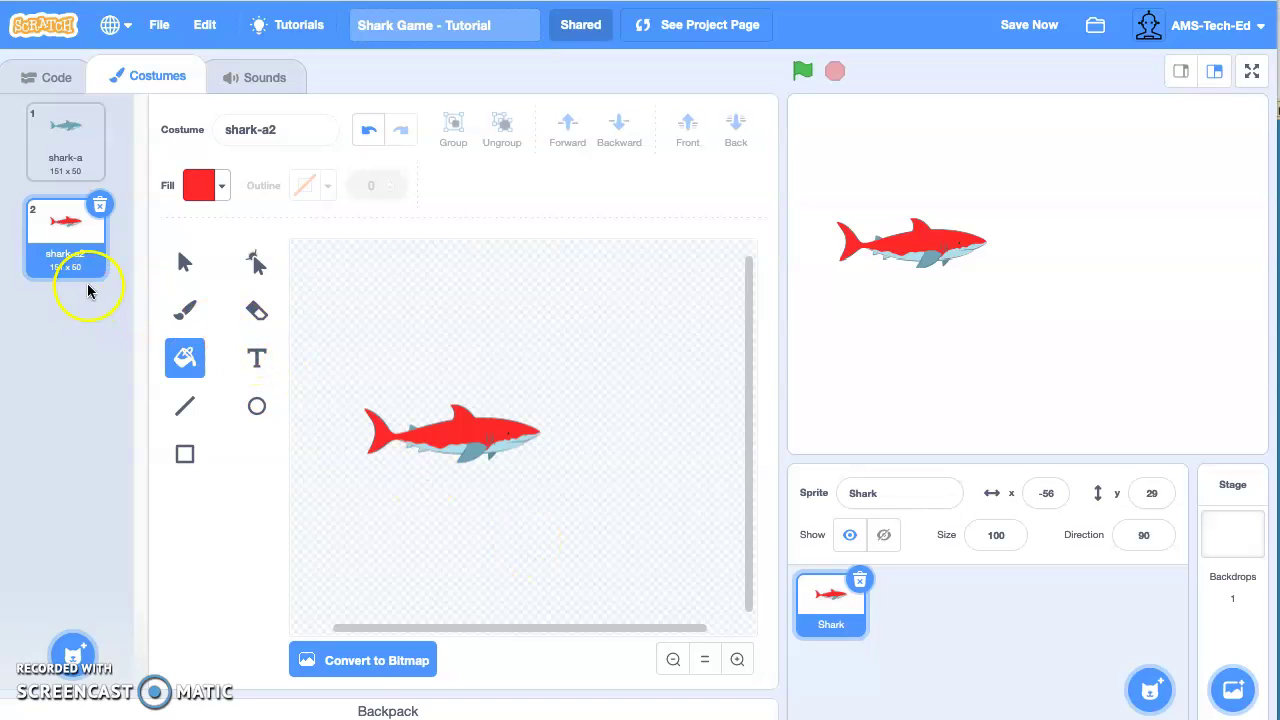
# Step: Switch back and forth between the shark-a and shark-a2 costumes to compare the grey-blue and red sharks
pyautogui.click(65, 160)
pyautogui.click(62, 242)
pyautogui.click(65, 177)
pyautogui.click(52, 238)
pyautogui.click(65, 165)
pyautogui.click(60, 227)
# Step: Rename the shark-a costume to shark
pyautogui.click(60, 133)
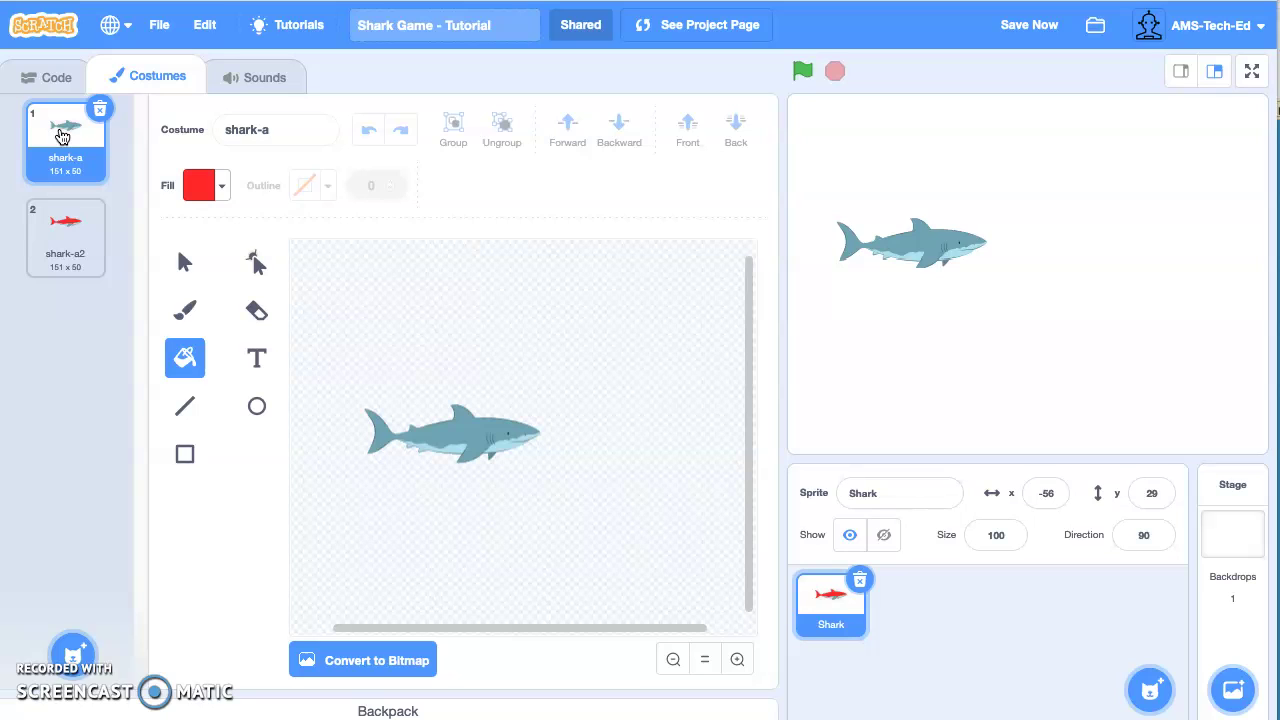
pyautogui.moveTo(301, 128); pyautogui.dragTo(255, 128)
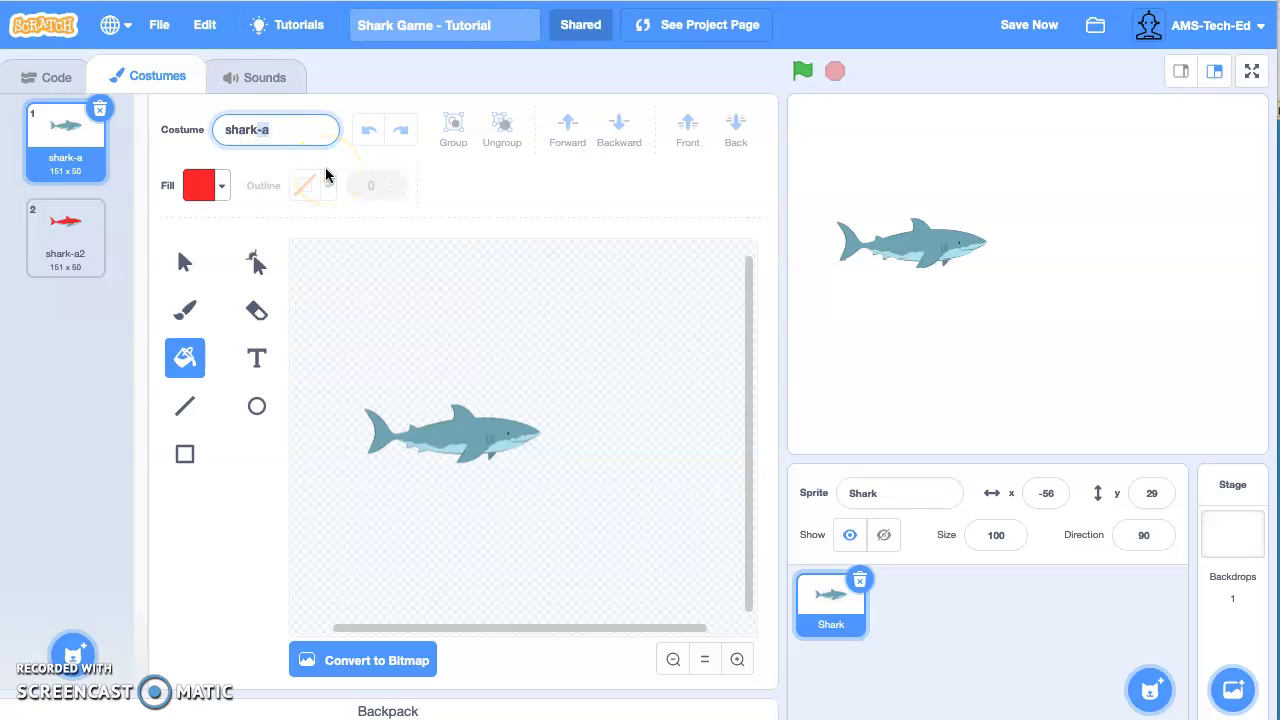
pyautogui.press('BackSpace')
# Step: Rename the red shark-a2 costume to shark-ouch and make the shark costume active again
pyautogui.click(72, 252)
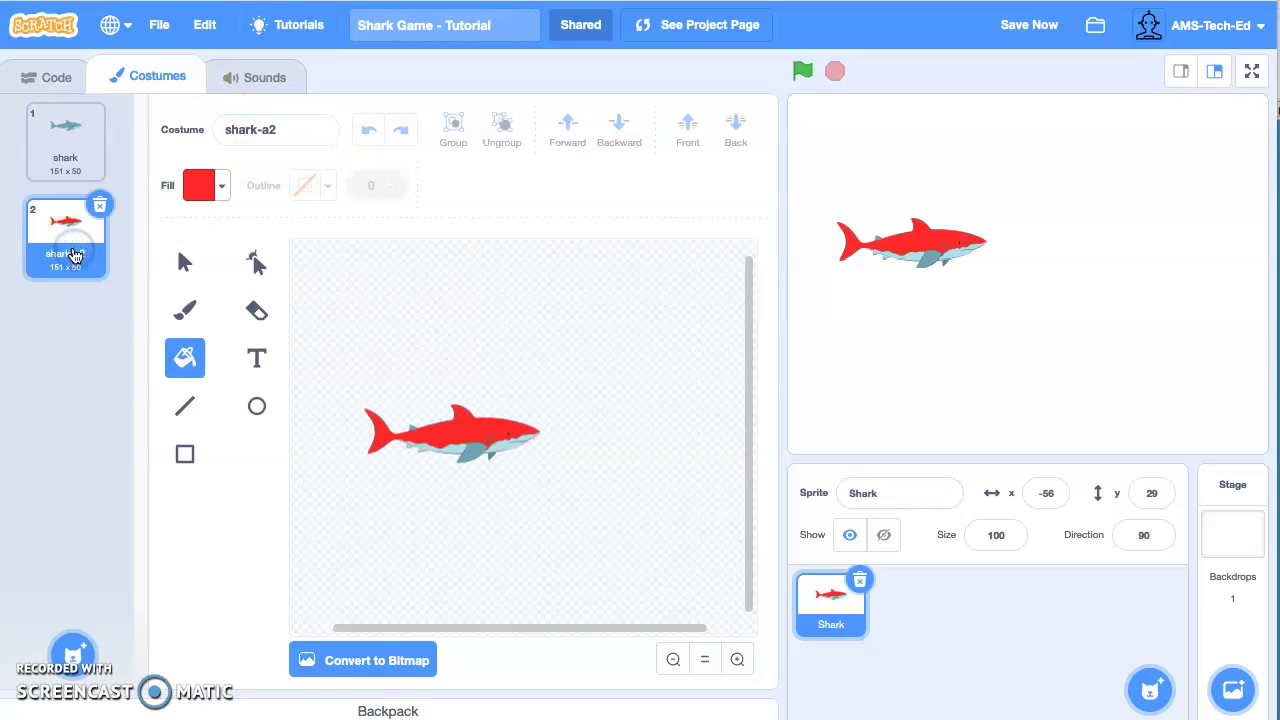
pyautogui.click(282, 130)
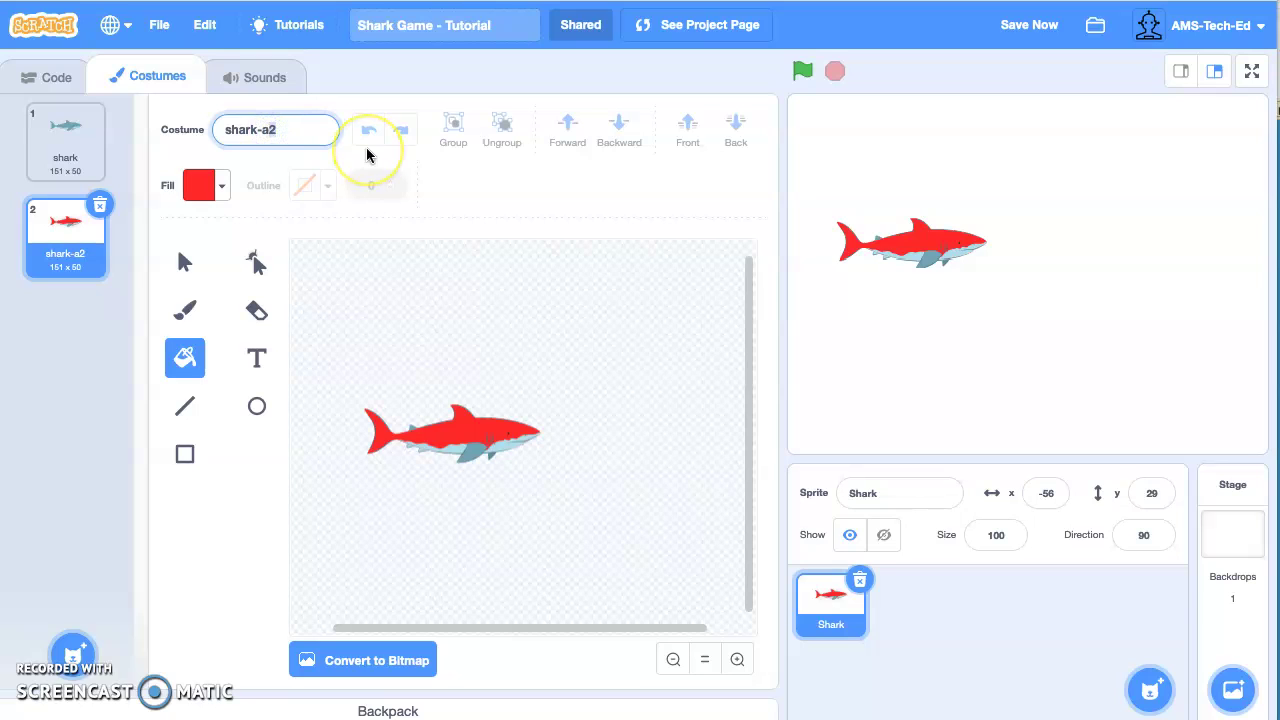
pyautogui.press('BackSpace')
pyautogui.press('BackSpace')
pyautogui.write('ouch')
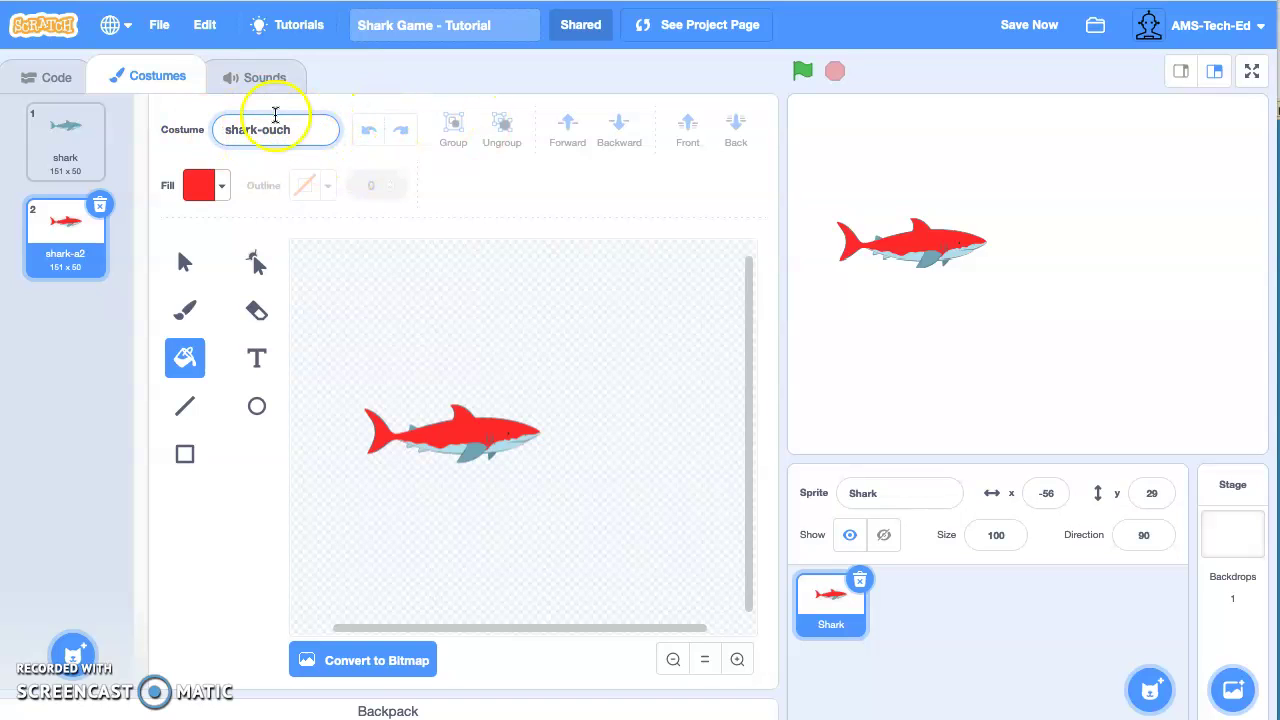
pyautogui.click(402, 334)
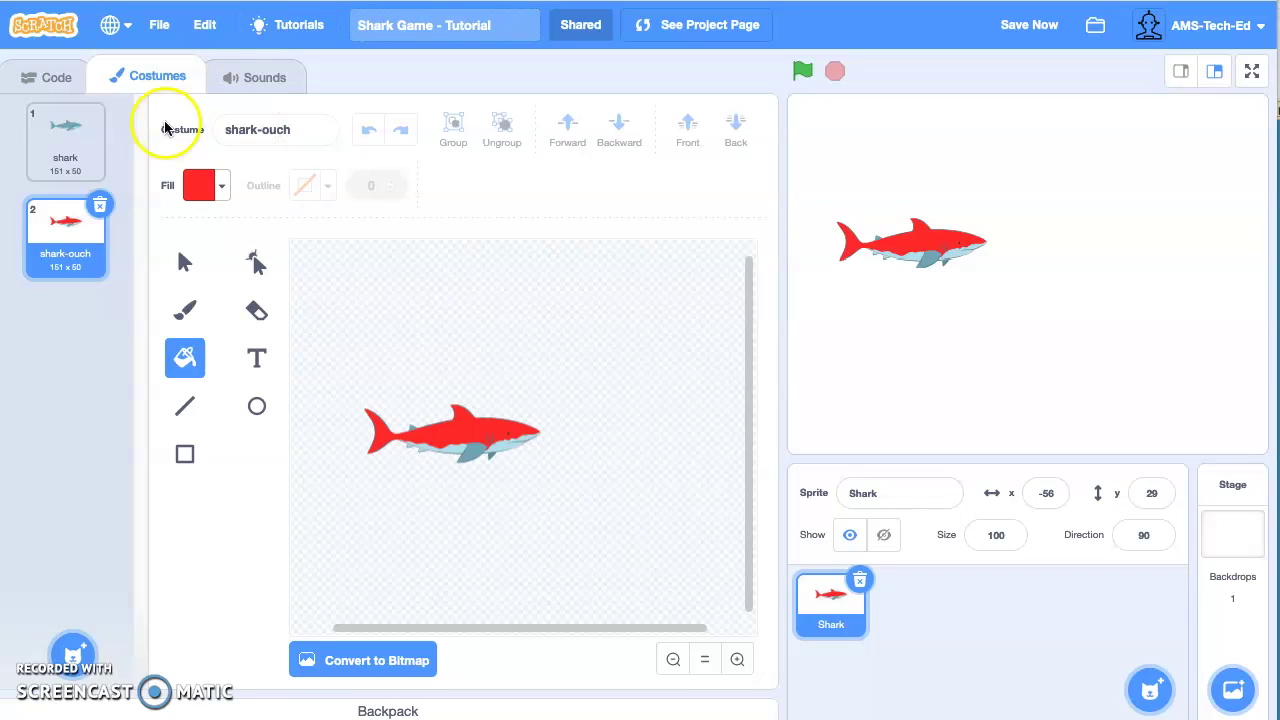
pyautogui.click(67, 143)
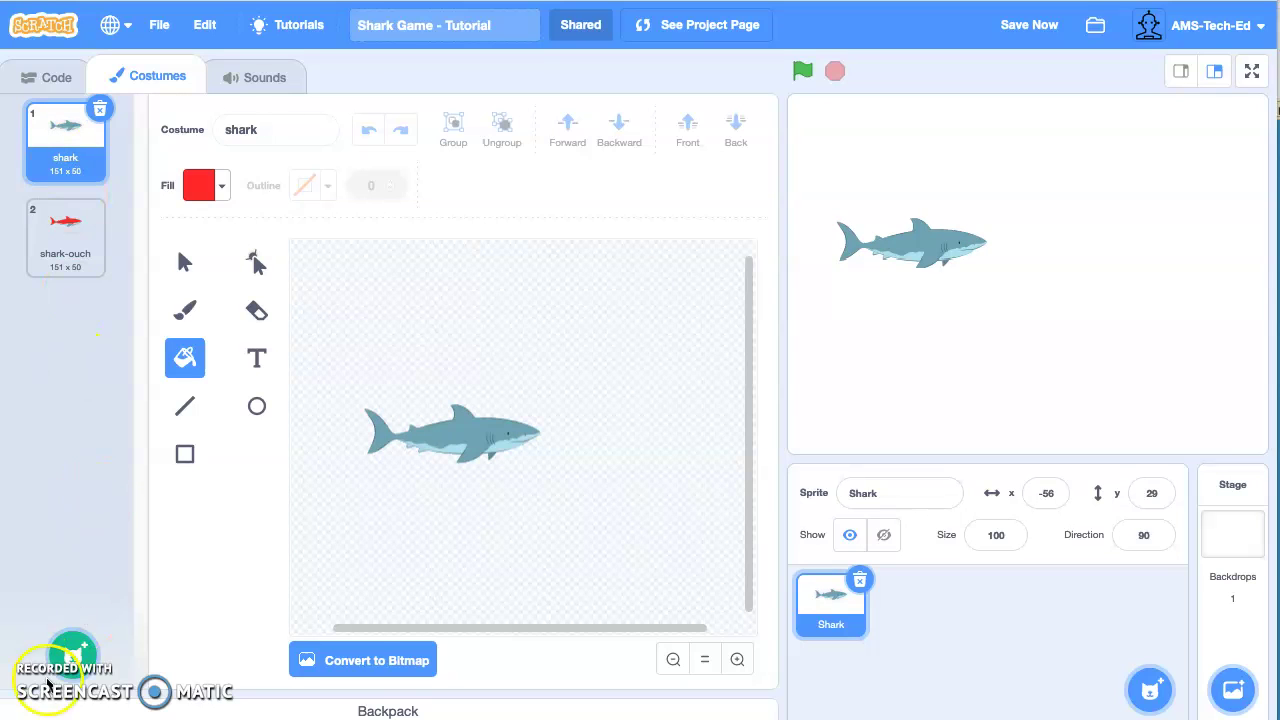